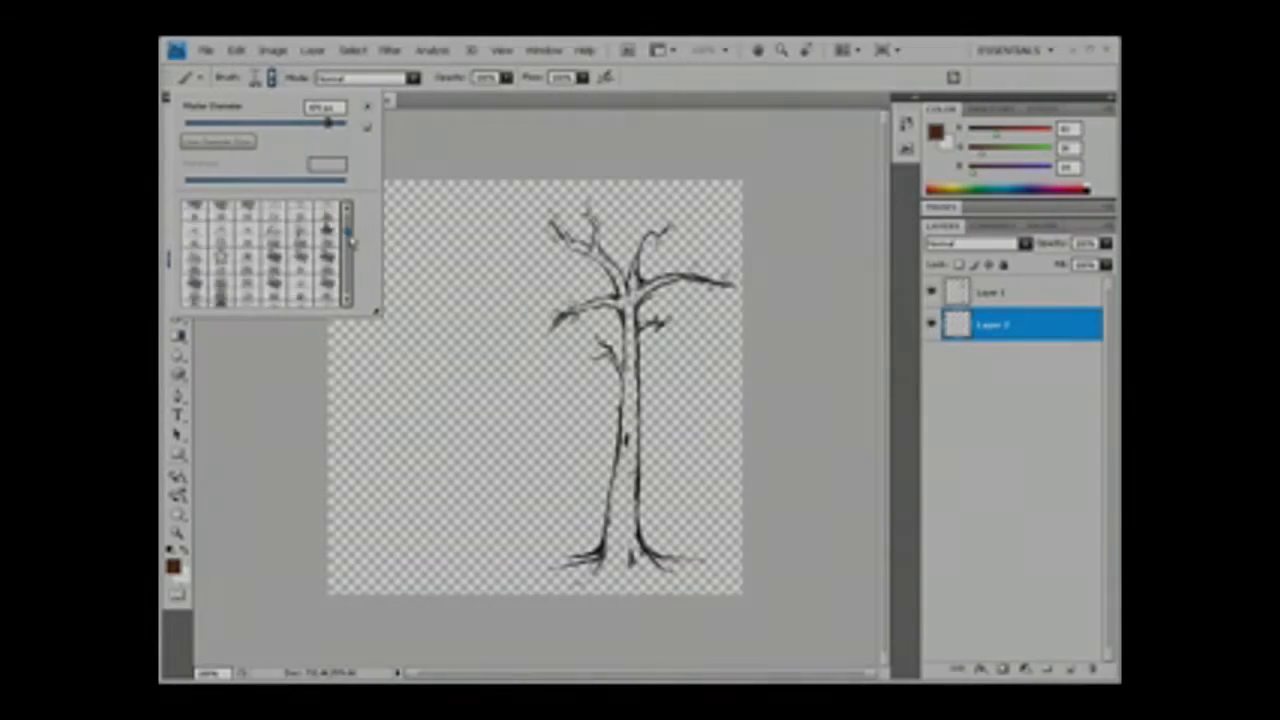
# - Paint the tree's branches, trunk and roots solid brown with a round brush on Layer 2
pyautogui.scroll(5, 351, 240)
pyautogui.click(304, 237)
pyautogui.moveTo(552, 228)
pyautogui.mouseDown()
pyautogui.moveTo(605, 236)
pyautogui.moveTo(615, 285)
pyautogui.moveTo(725, 280)
pyautogui.mouseUp()
pyautogui.moveTo(566, 322)
pyautogui.mouseDown()
pyautogui.moveTo(632, 298)
pyautogui.moveTo(638, 465)
pyautogui.moveTo(675, 575)
pyautogui.moveTo(560, 571)
pyautogui.moveTo(606, 572)
pyautogui.moveTo(640, 380)
pyautogui.moveTo(612, 540)
pyautogui.mouseUp()
pyautogui.click(270, 77)
pyautogui.doubleClick(332, 267)
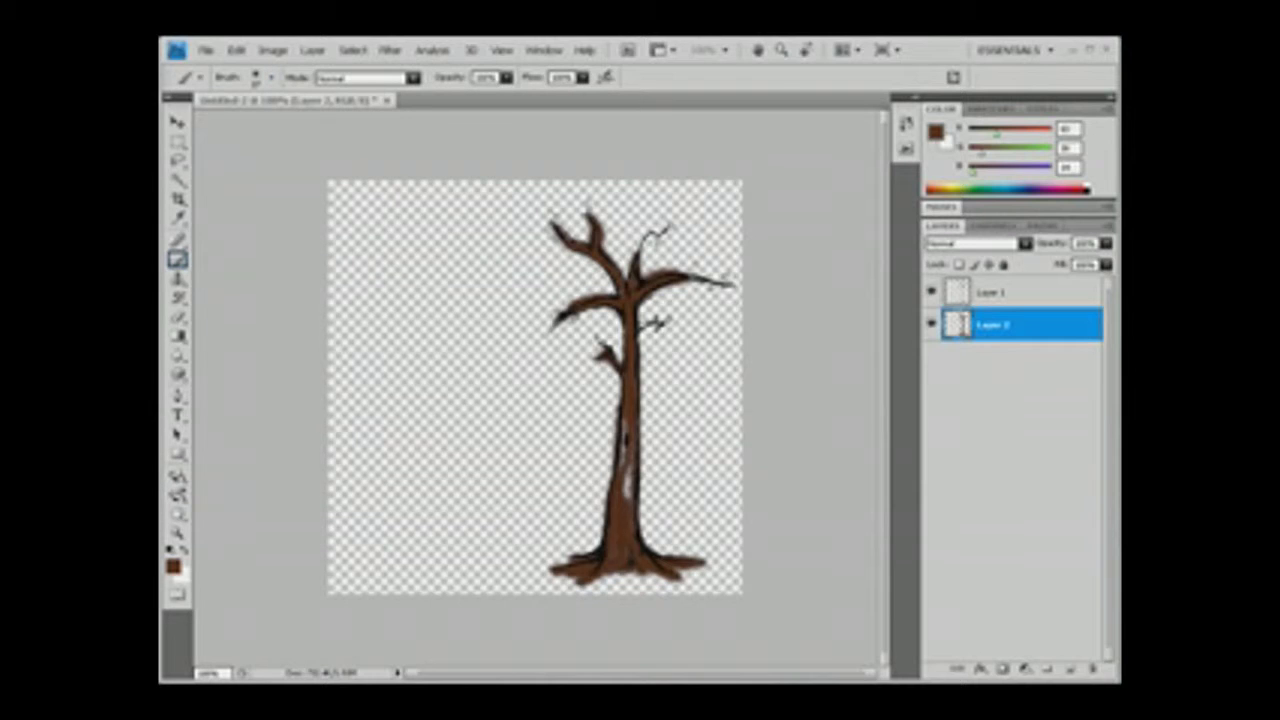
# - Erase the soft brown haze around the branches with a soft Eraser brush
pyautogui.hotkey('ctrl', '-')
pyautogui.hotkey('ctrl', '-')
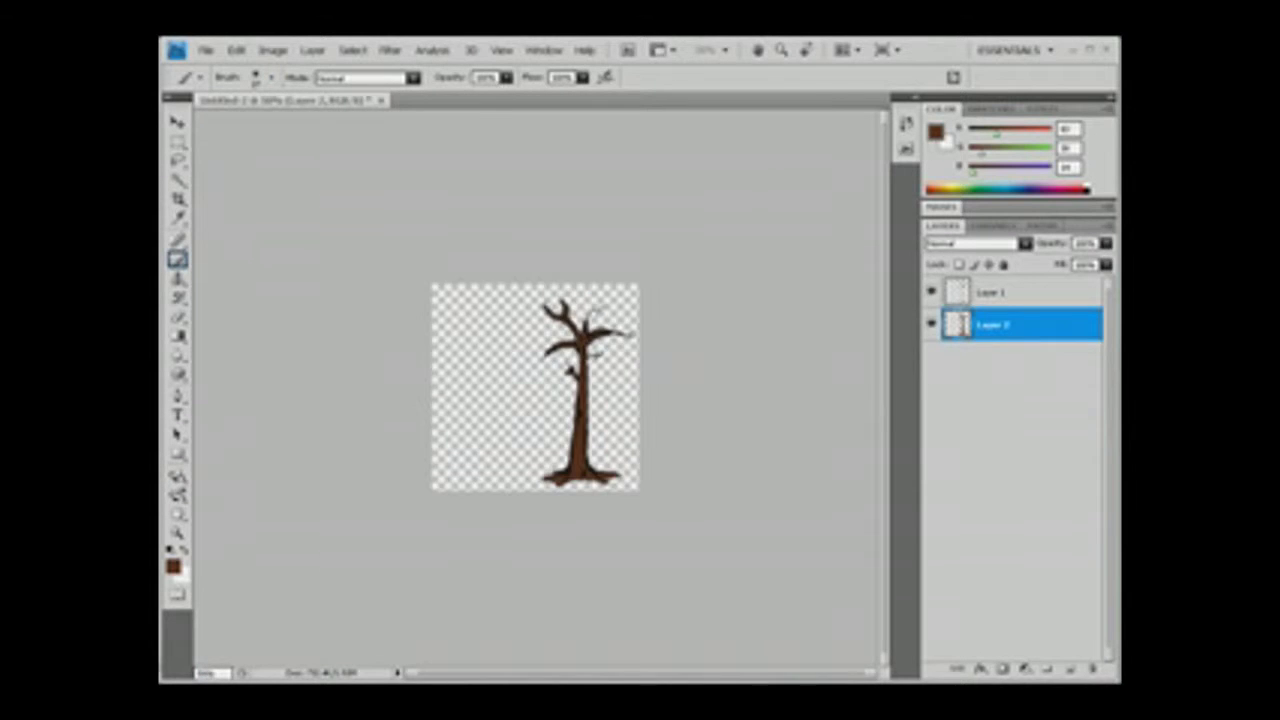
pyautogui.hotkey('ctrl', '+')
pyautogui.hotkey('ctrl', '+')
pyautogui.click(270, 77)
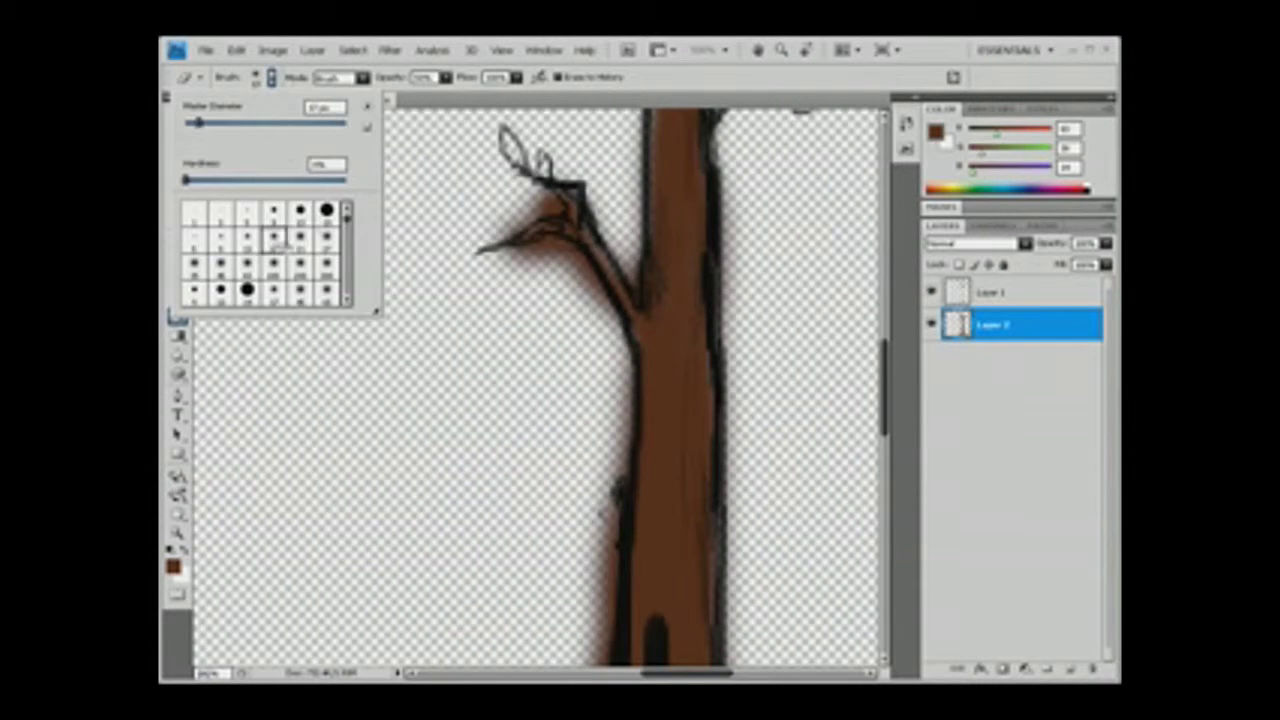
pyautogui.press('e')
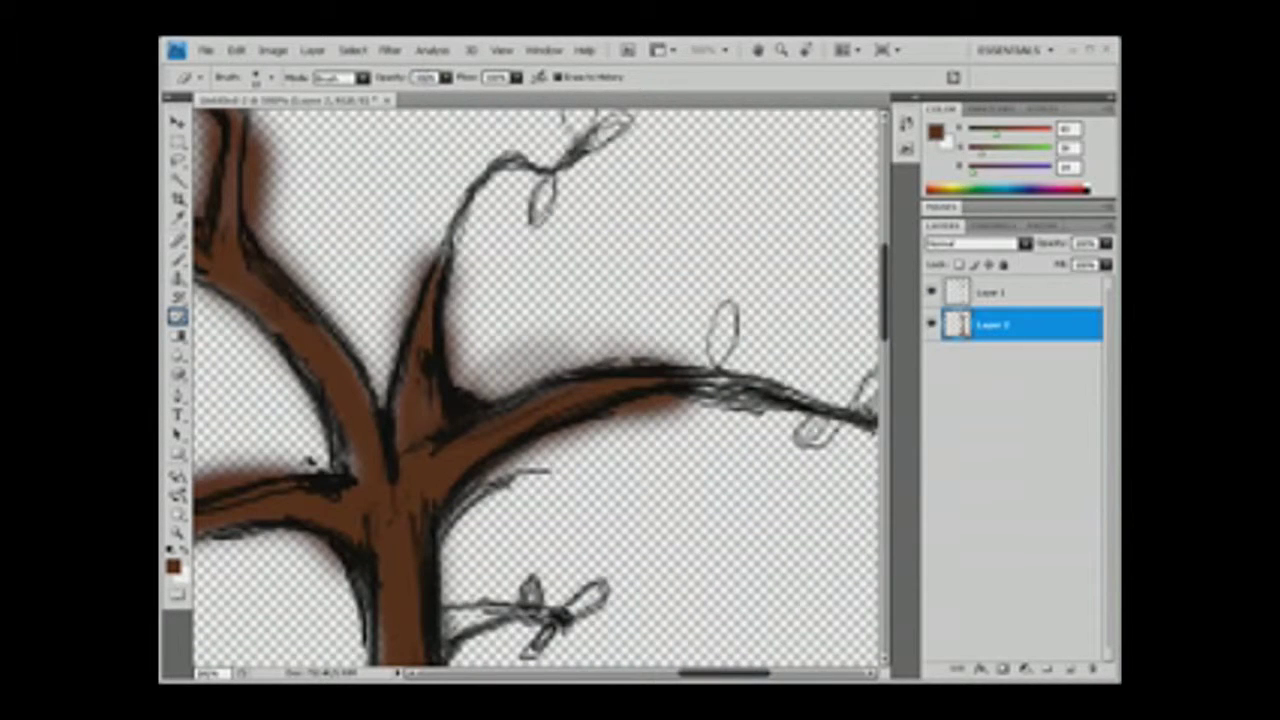
pyautogui.moveTo(460, 345); pyautogui.dragTo(690, 420)
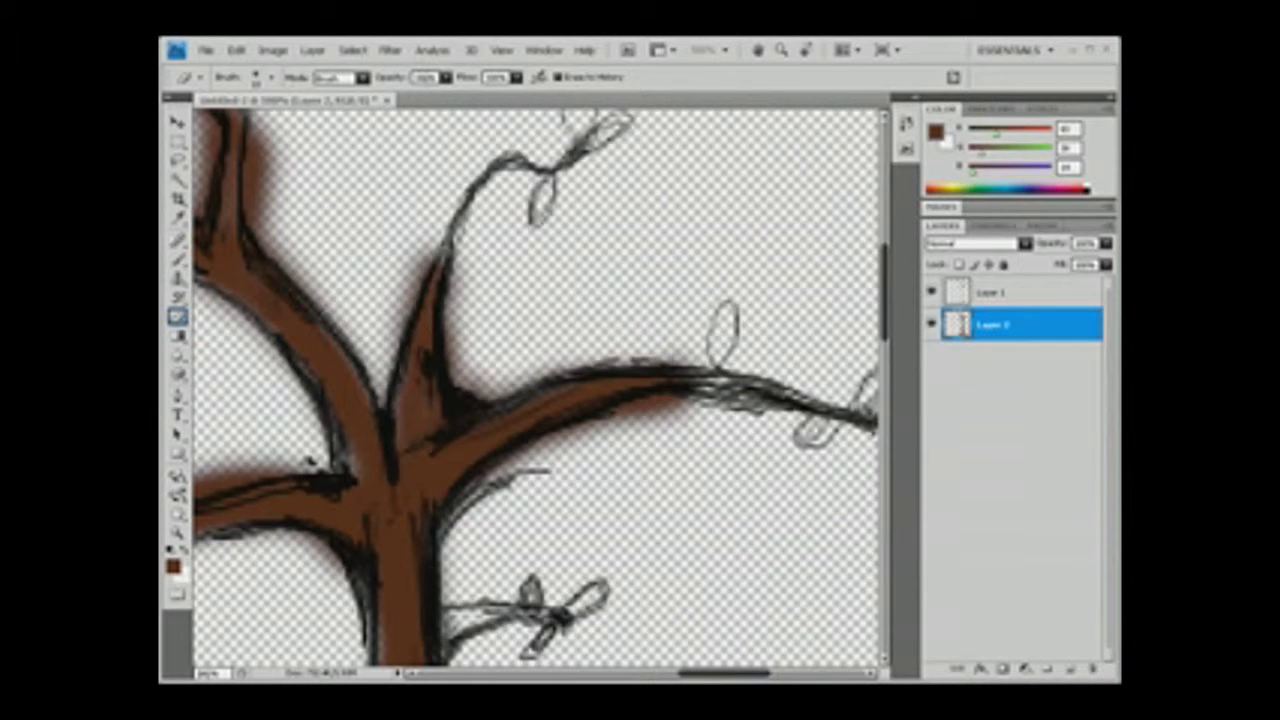
pyautogui.moveTo(470, 370); pyautogui.dragTo(400, 250)
# - Add a new empty Layer 3 above the tree for shading
pyautogui.scroll(-5, 530, 390)
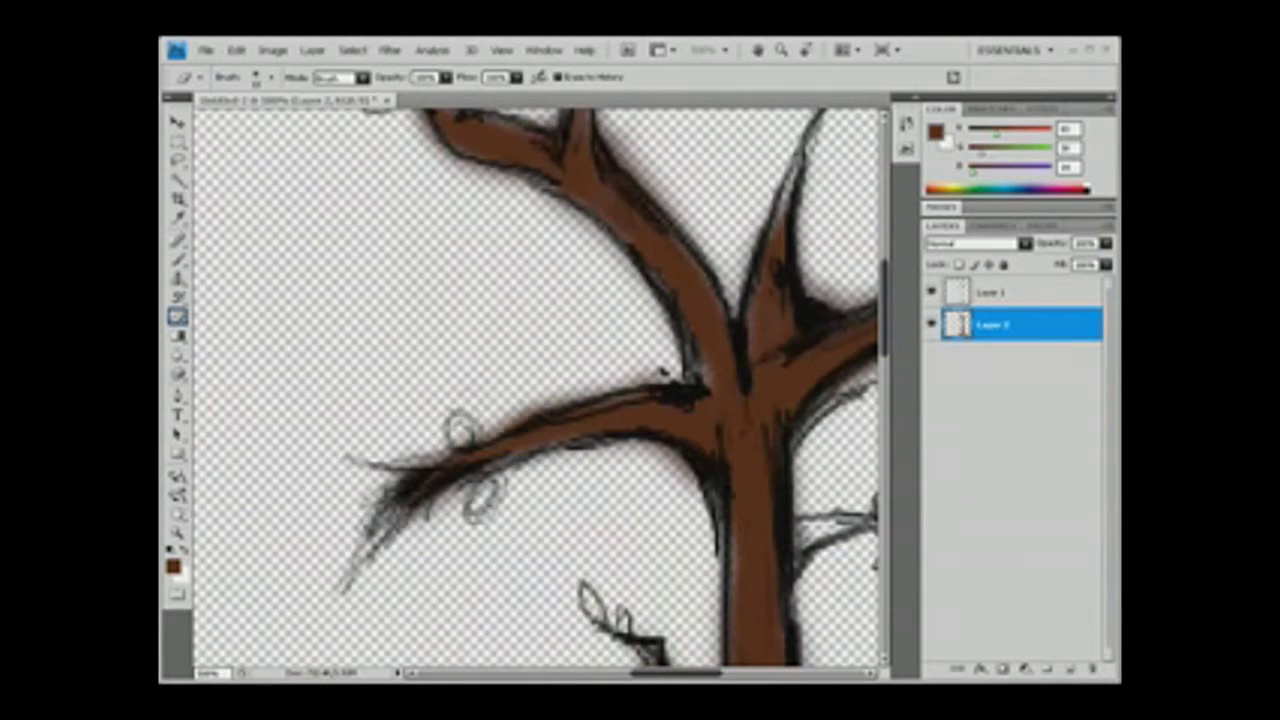
pyautogui.hotkey('ctrl', 'shift', 'alt', 'n')
pyautogui.click(172, 566)
# - Paint dark shading along the trunk's right side and lower edge
pyautogui.press('Return')
pyautogui.press('b')
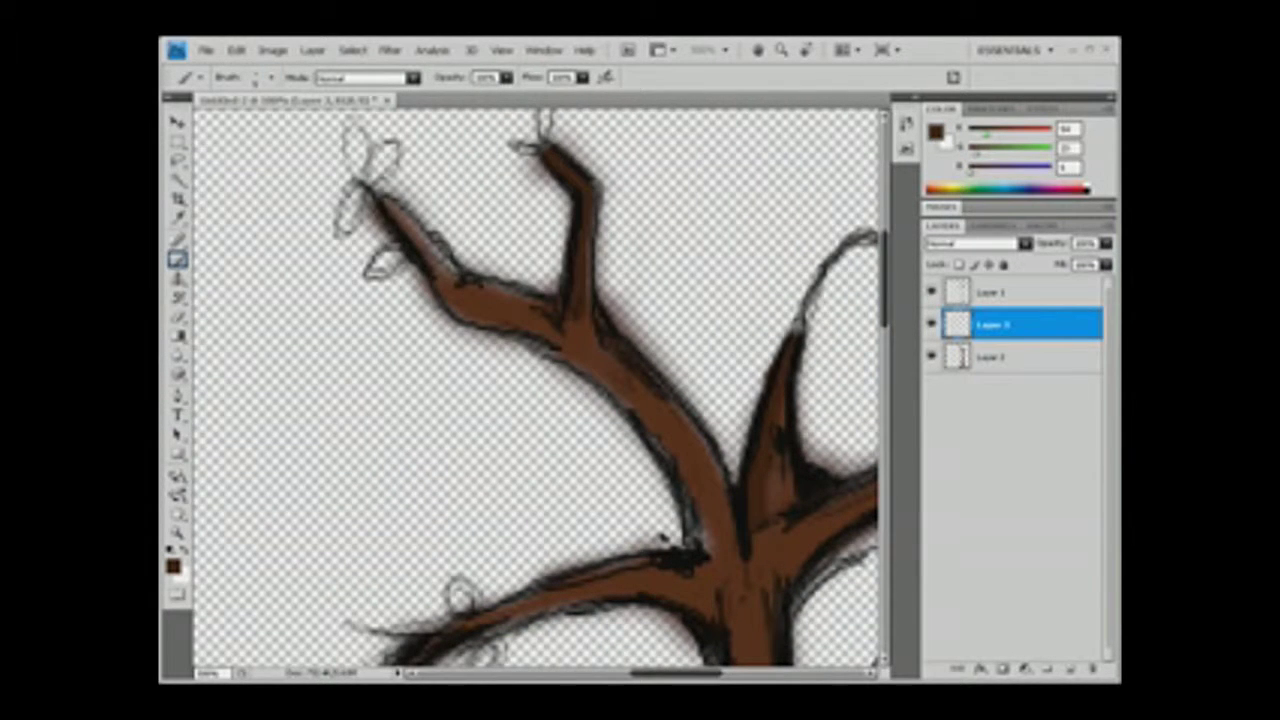
pyautogui.scroll(-5, 535, 390)
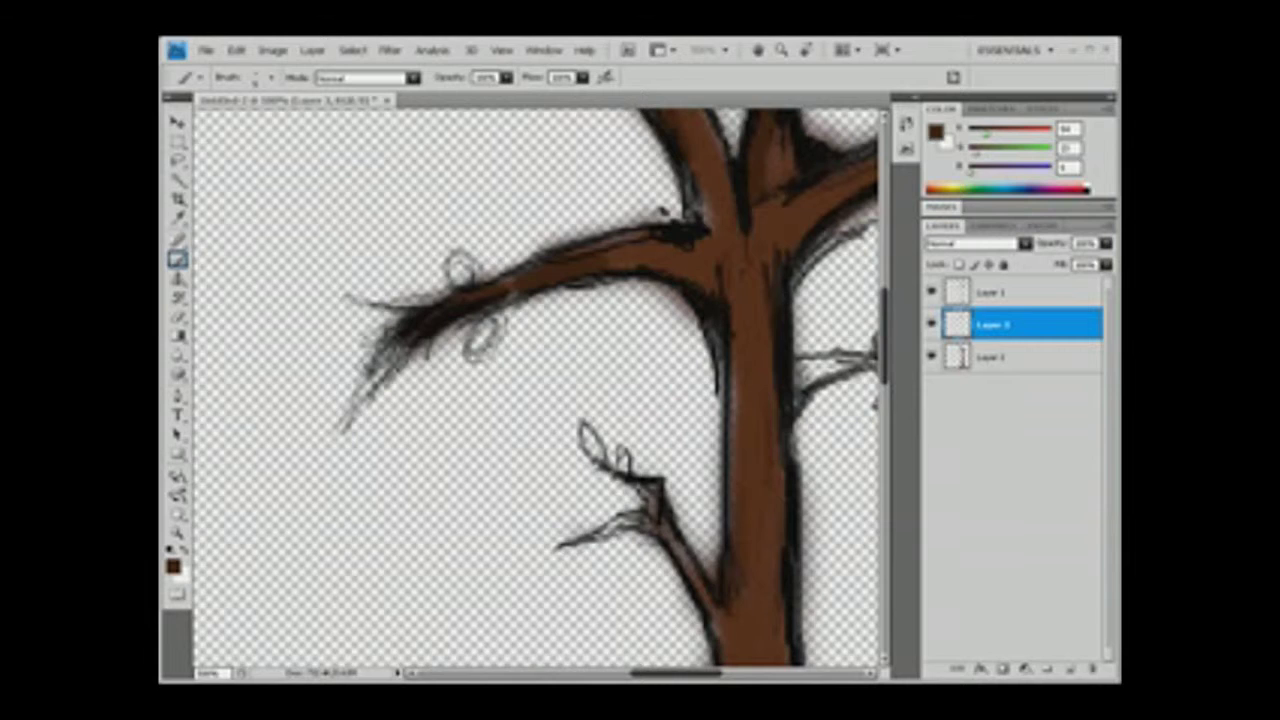
pyautogui.moveTo(782, 366); pyautogui.dragTo(774, 470)
pyautogui.moveTo(732, 520); pyautogui.dragTo(720, 576)
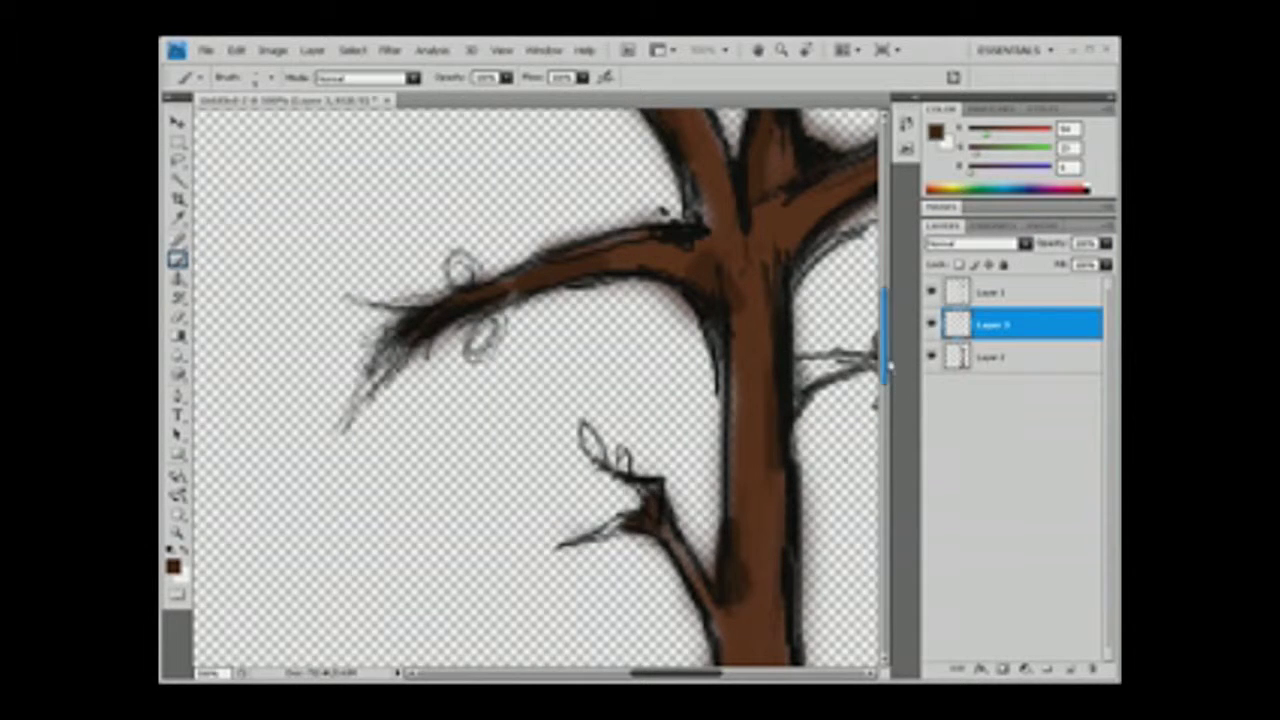
pyautogui.moveTo(886, 368); pyautogui.dragTo(886, 458)
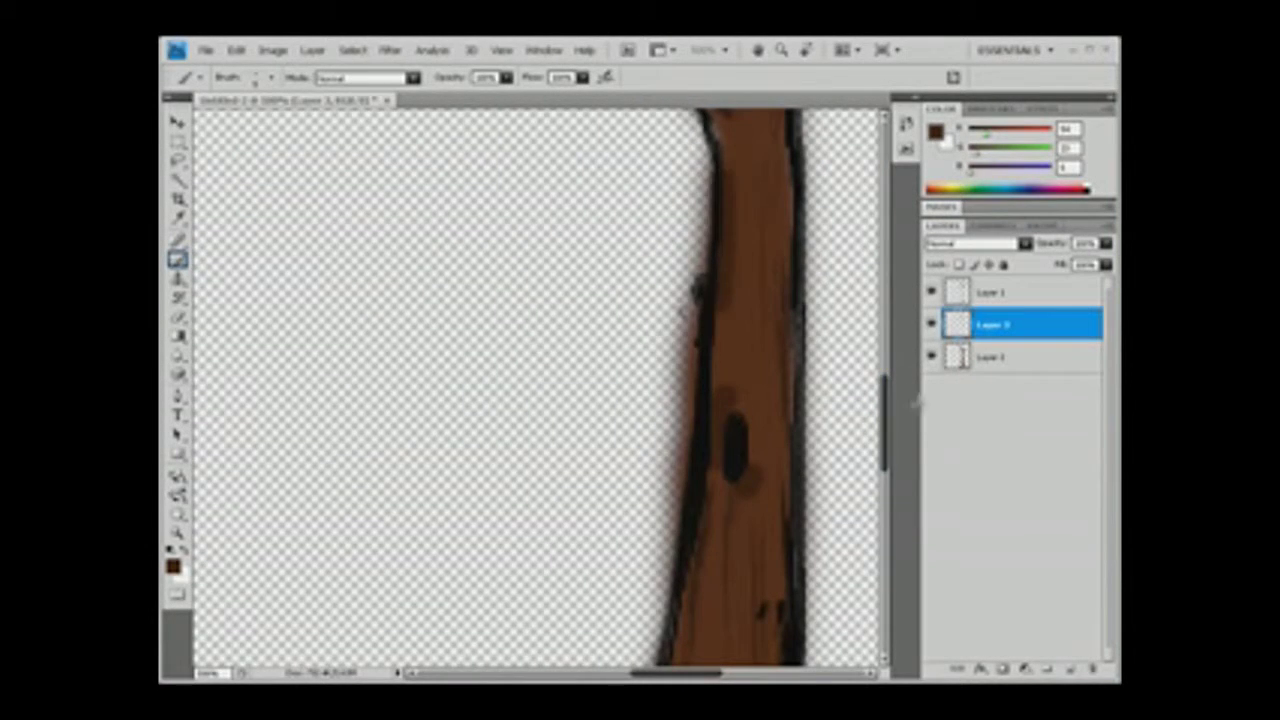
pyautogui.scroll(-5, 535, 390)
pyautogui.scroll(-3, 535, 390)
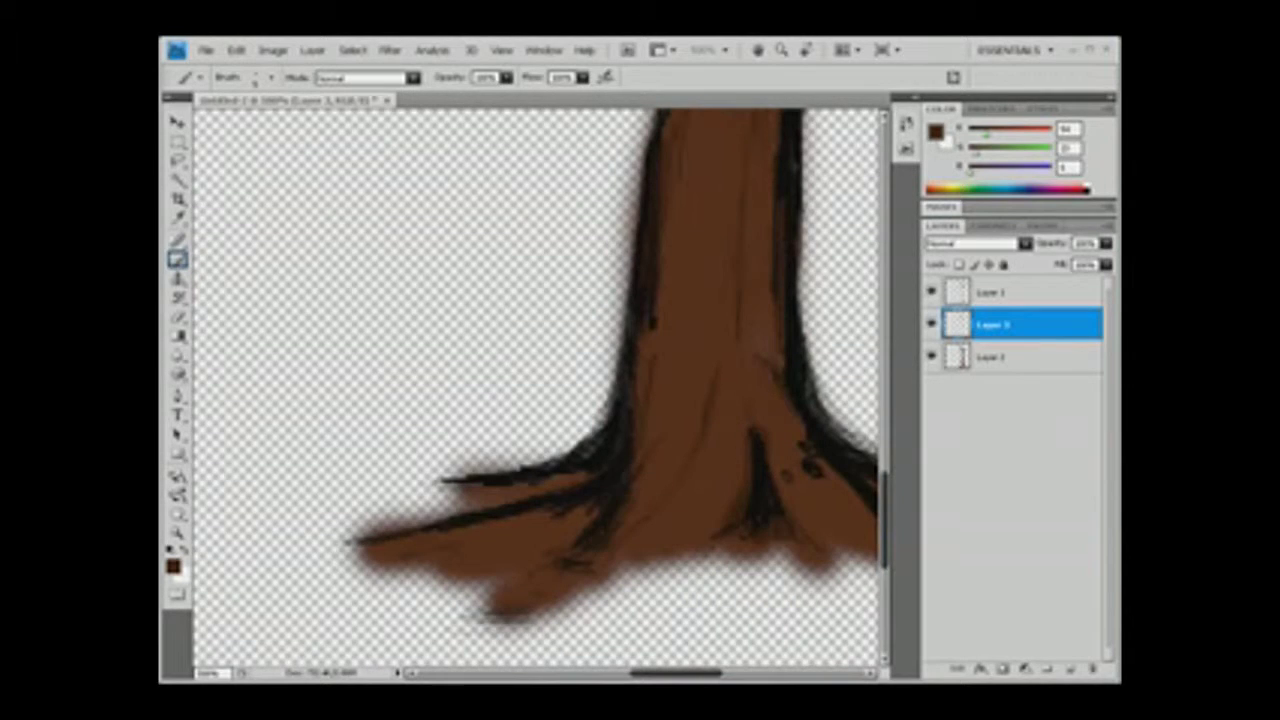
pyautogui.hscroll(5, 535, 390)
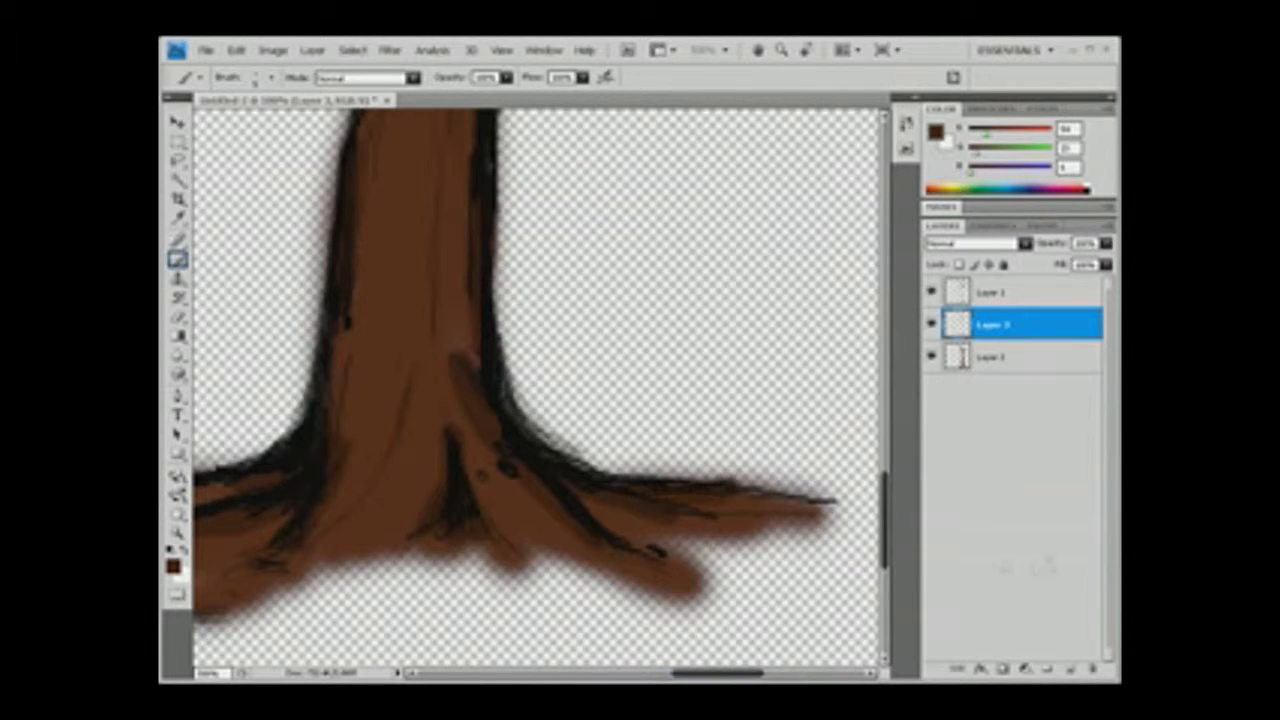
pyautogui.scroll(5, 535, 390)
pyautogui.scroll(3, 535, 390)
# - Pick a new dark shading colour and shade the branch's lower edge and the roots
pyautogui.press('i')
pyautogui.click(173, 566)
pyautogui.press('Return')
pyautogui.press('b')
pyautogui.click(270, 77)
pyautogui.press('Escape')
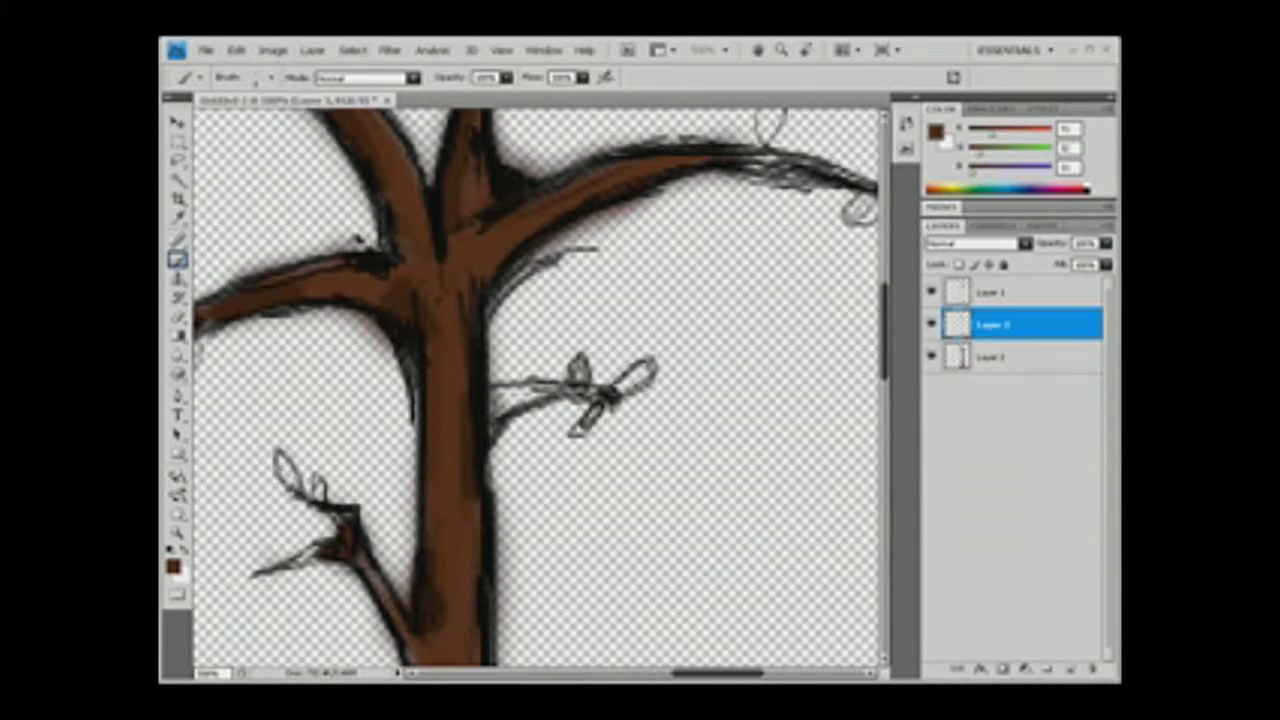
pyautogui.scroll(3, 535, 390)
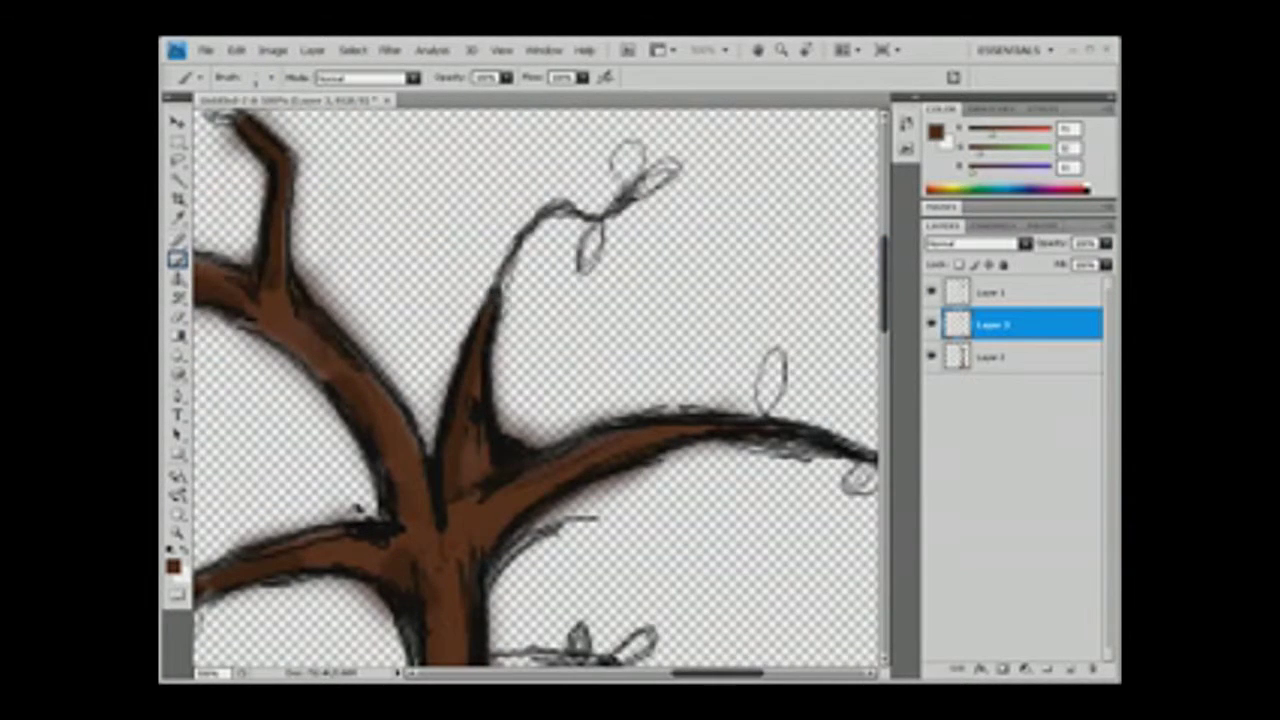
pyautogui.hscroll(-4, 535, 390)
pyautogui.moveTo(592, 330); pyautogui.dragTo(665, 388)
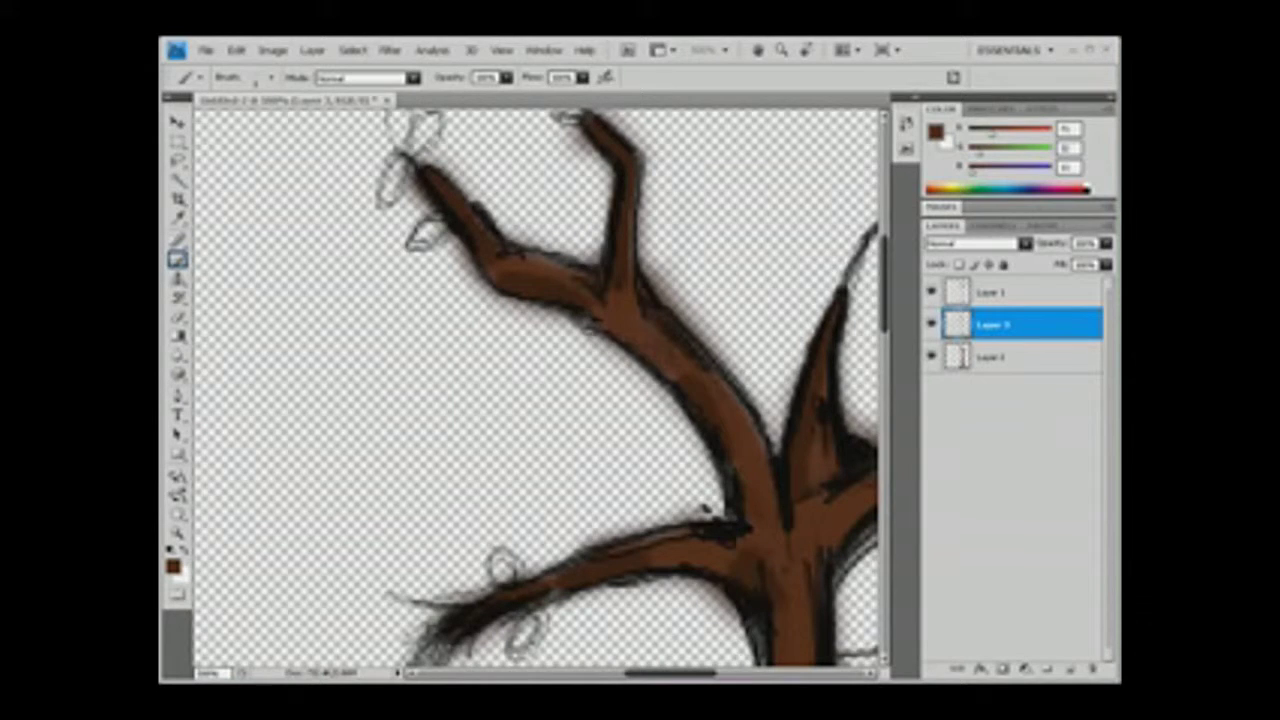
pyautogui.scroll(-5, 535, 390)
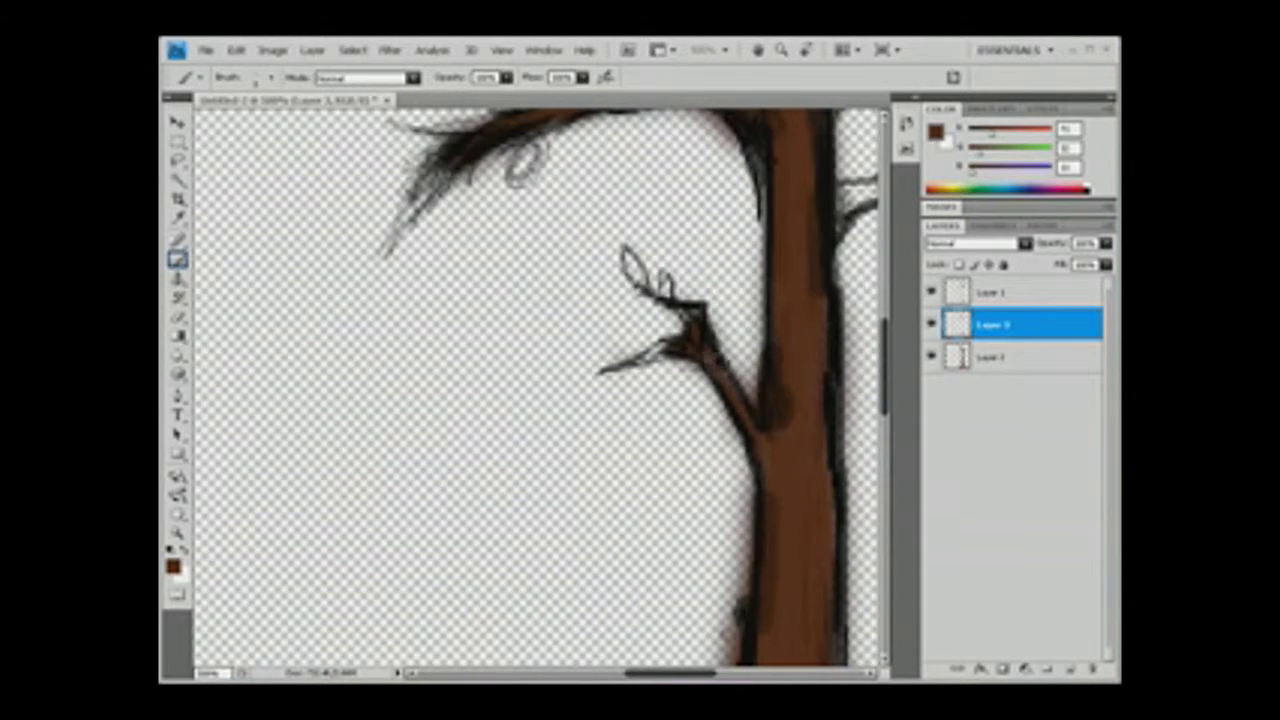
pyautogui.scroll(-1, 891, 383)
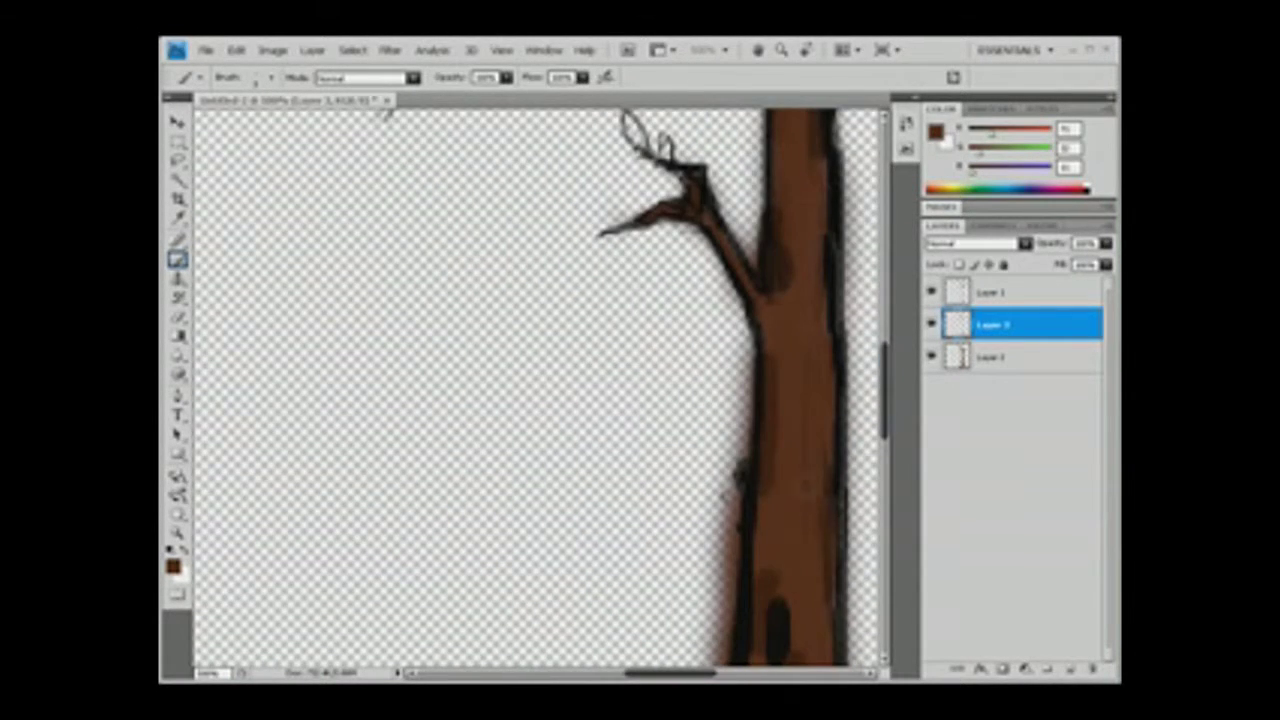
pyautogui.scroll(-4, 535, 390)
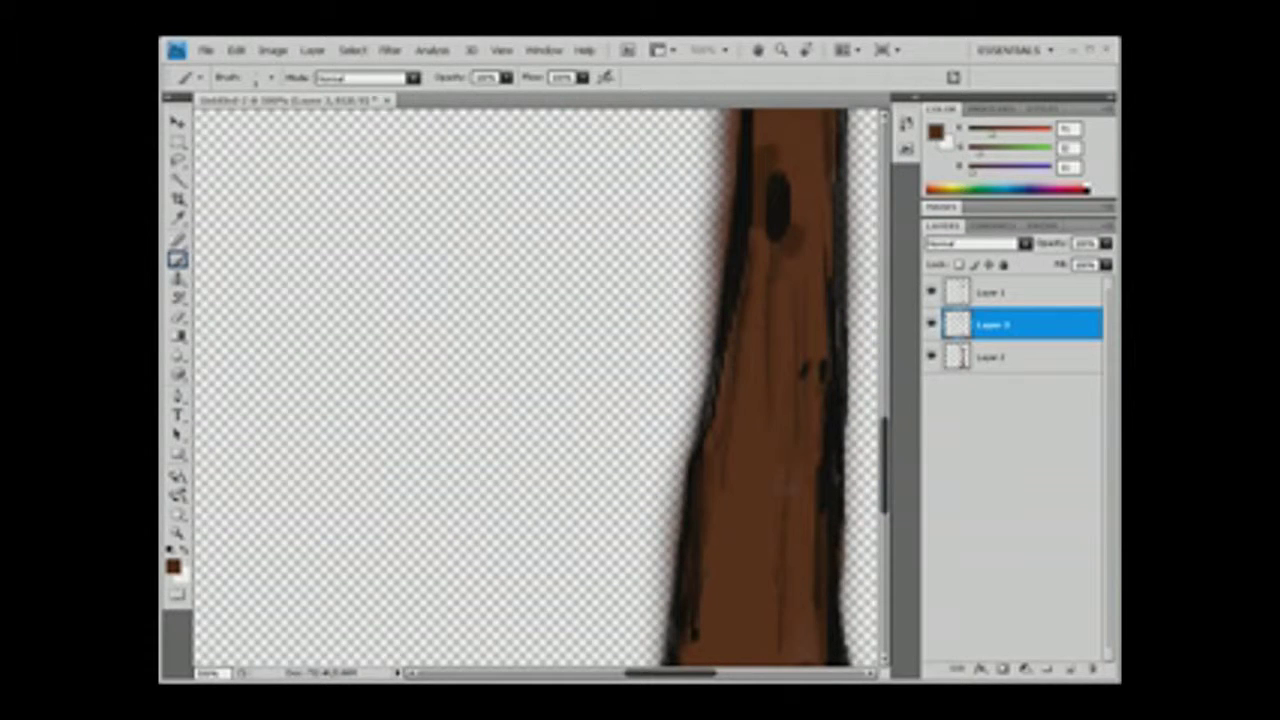
pyautogui.scroll(-4, 535, 390)
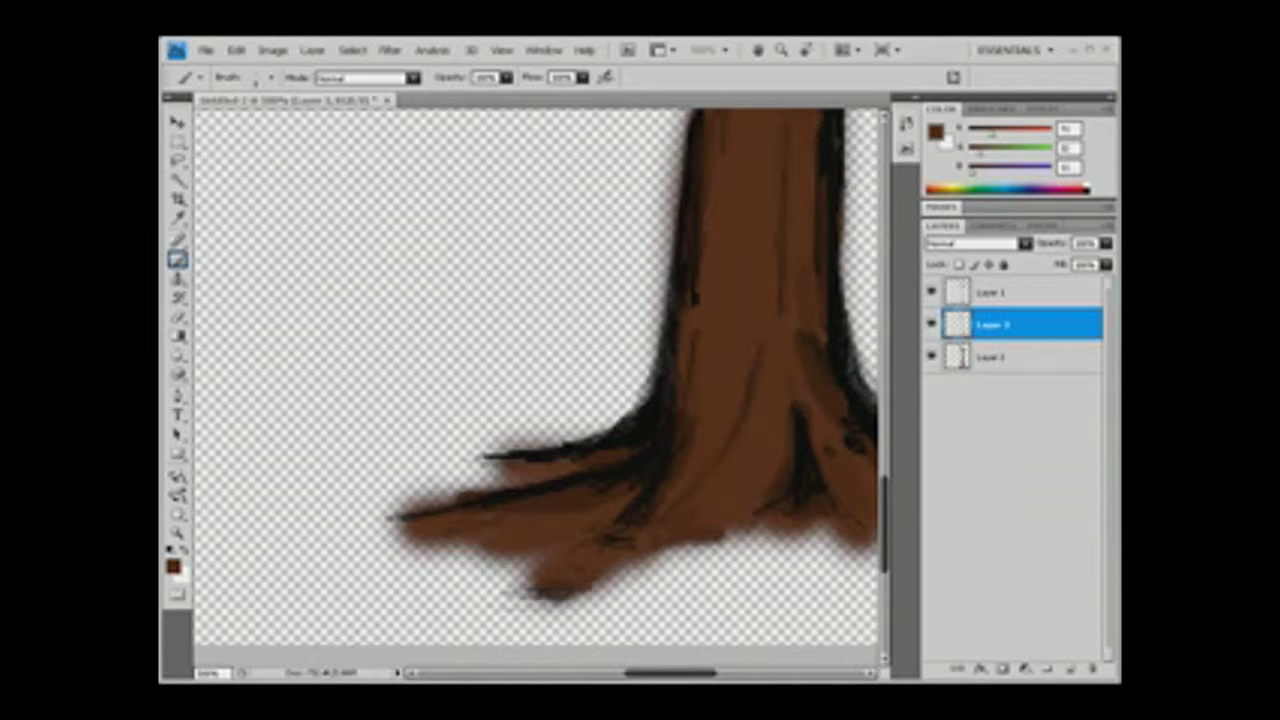
pyautogui.moveTo(887, 533); pyautogui.dragTo(885, 425)
# - Erase stray parts of the trunk's dark left outline on Layer 2
pyautogui.press('e')
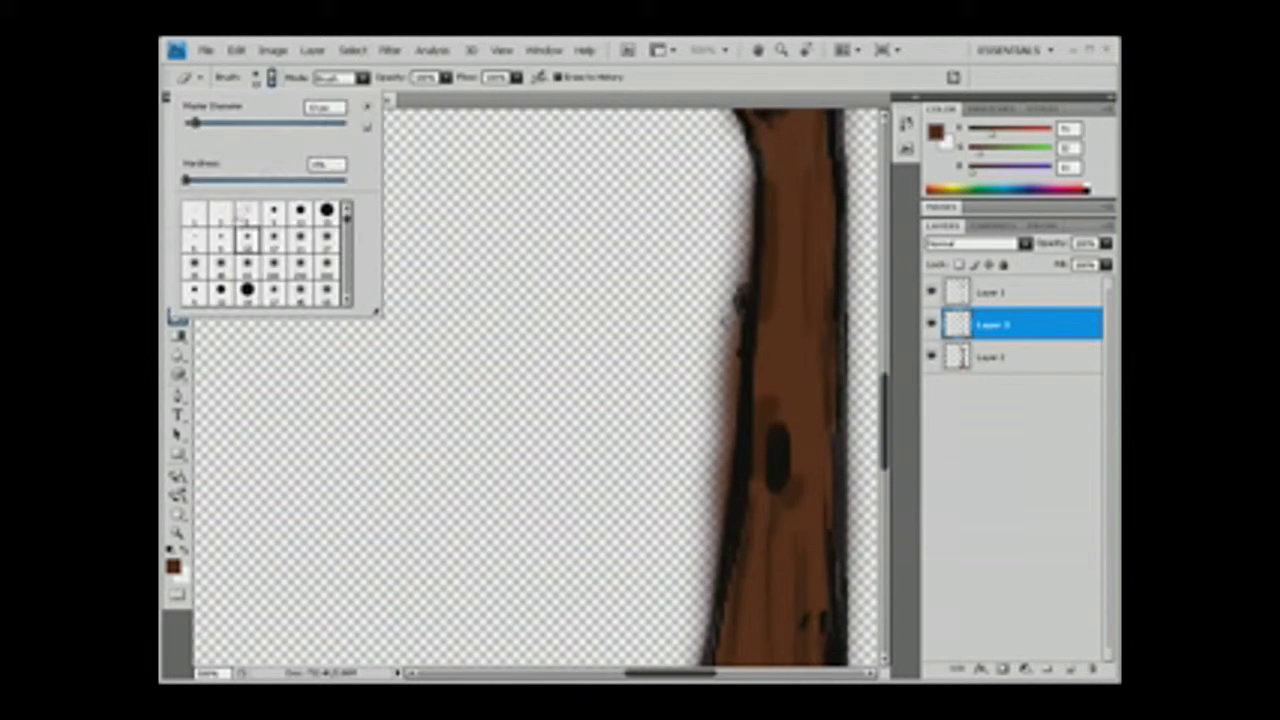
pyautogui.hotkey('alt', '[')
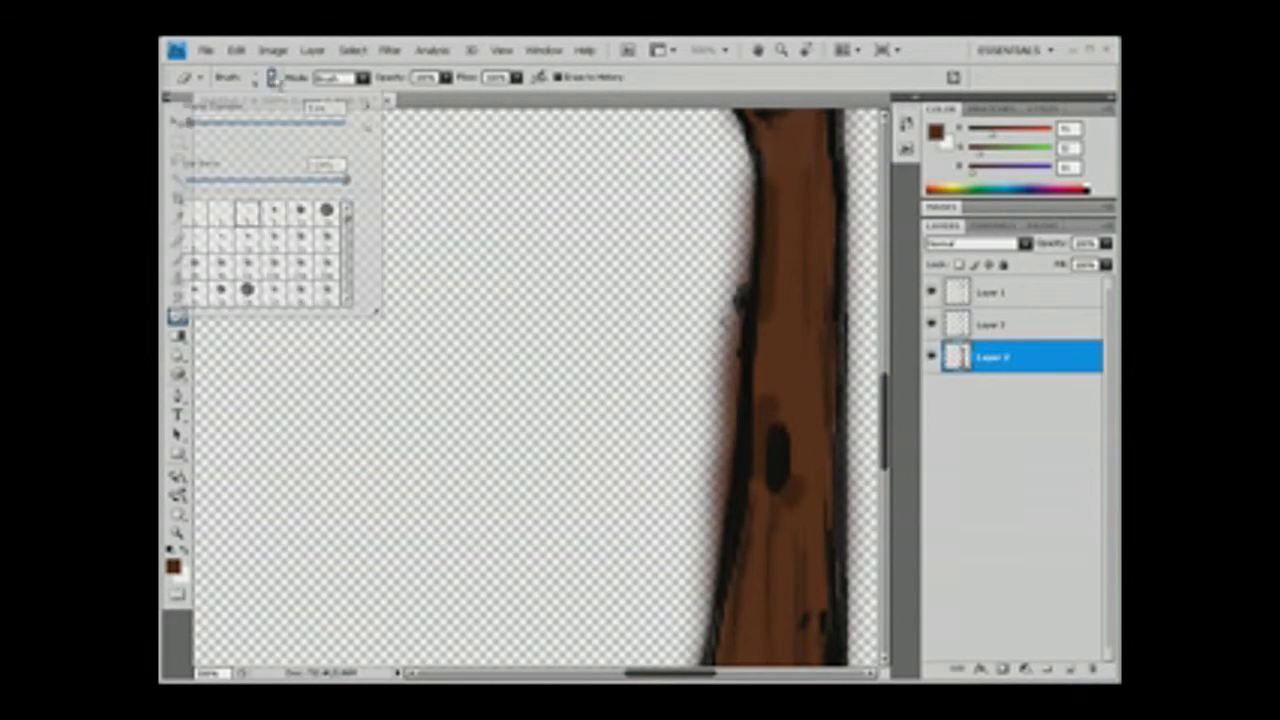
pyautogui.click(262, 77)
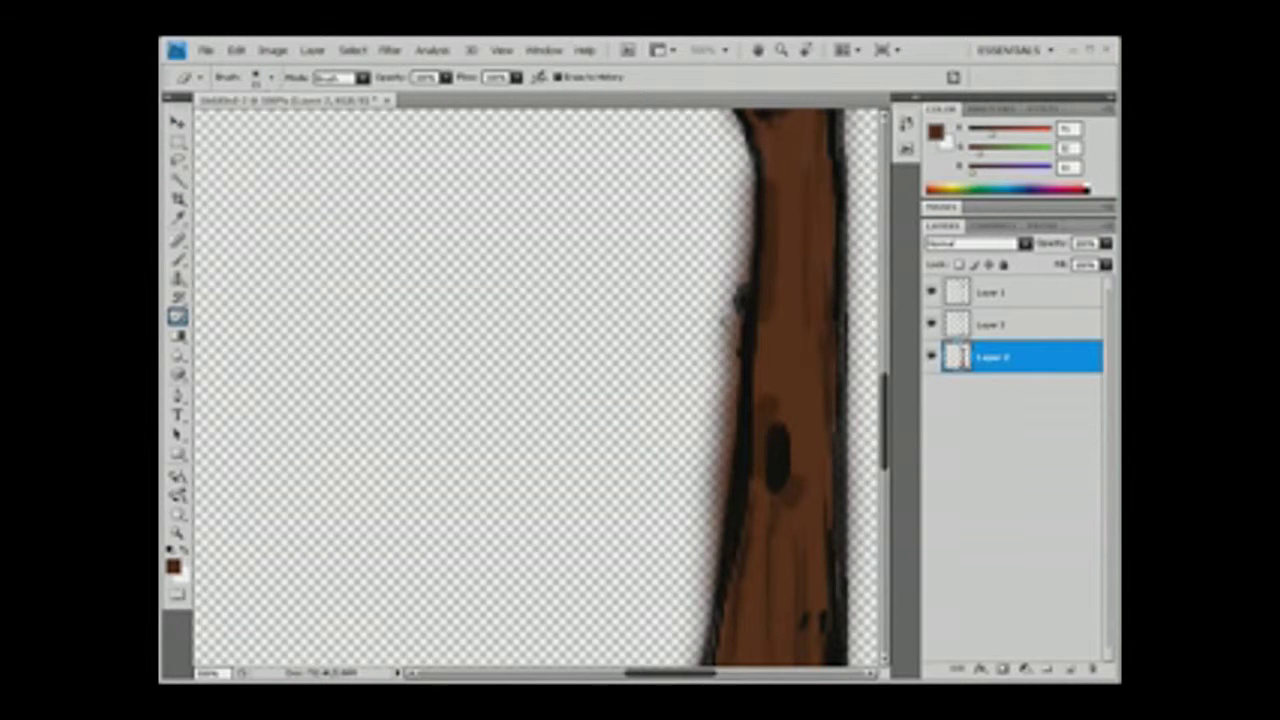
pyautogui.moveTo(735, 340); pyautogui.dragTo(705, 520)
pyautogui.moveTo(740, 290); pyautogui.dragTo(760, 380)
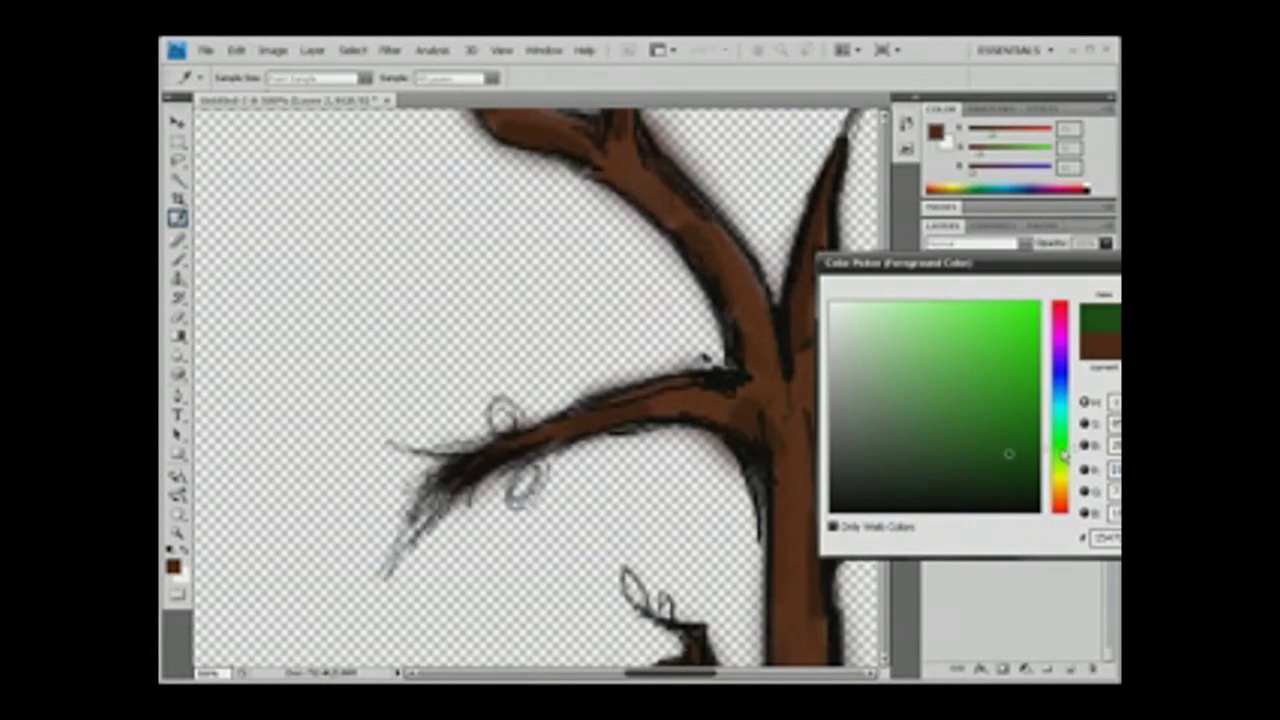
# - Choose bright green and paint the first leaf on the left branch
pyautogui.click(1016, 355)
pyautogui.press('Return')
pyautogui.press('b')
pyautogui.moveTo(495, 408); pyautogui.dragTo(505, 428)
# - Fill the lower leaves, the right fork tip and the left twig's leaves with green
pyautogui.moveTo(530, 470)
pyautogui.mouseDown()
pyautogui.moveTo(520, 495)
pyautogui.moveTo(398, 568)
pyautogui.mouseUp()
pyautogui.moveTo(624, 572); pyautogui.dragTo(642, 604)
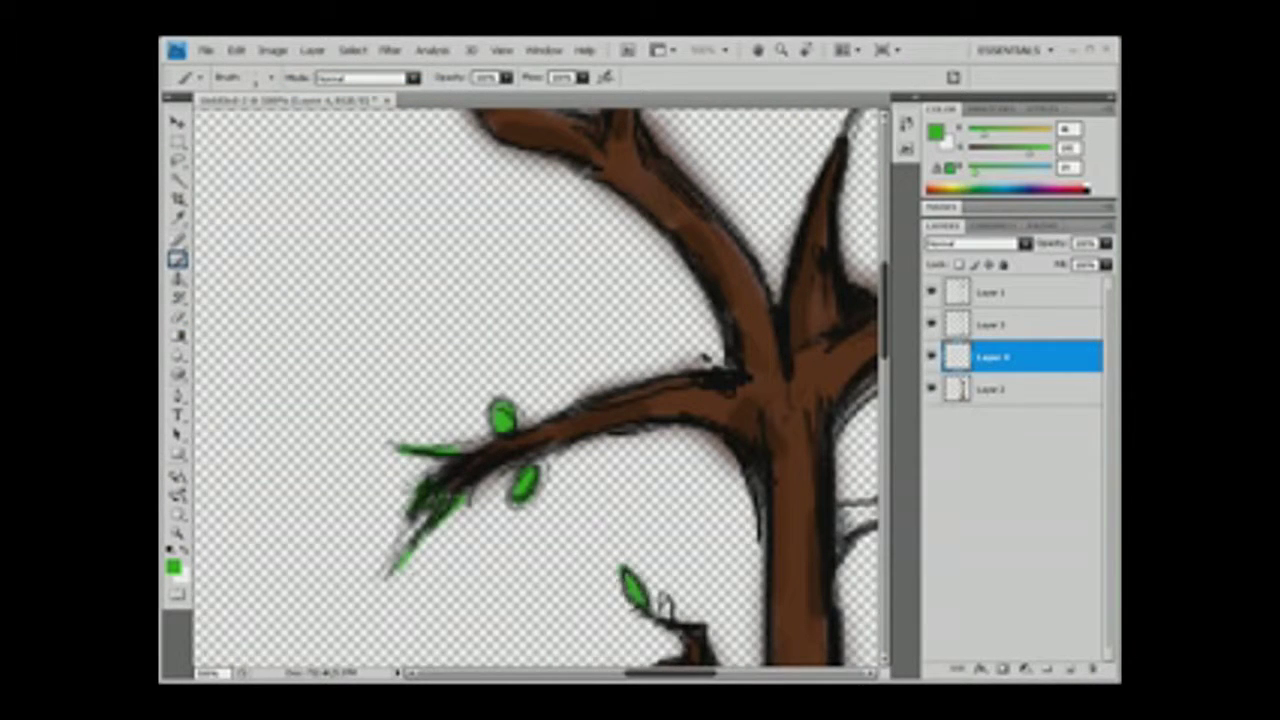
pyautogui.scroll(-3, 540, 390)
pyautogui.scroll(6, 540, 390)
pyautogui.moveTo(588, 285); pyautogui.dragTo(588, 220)
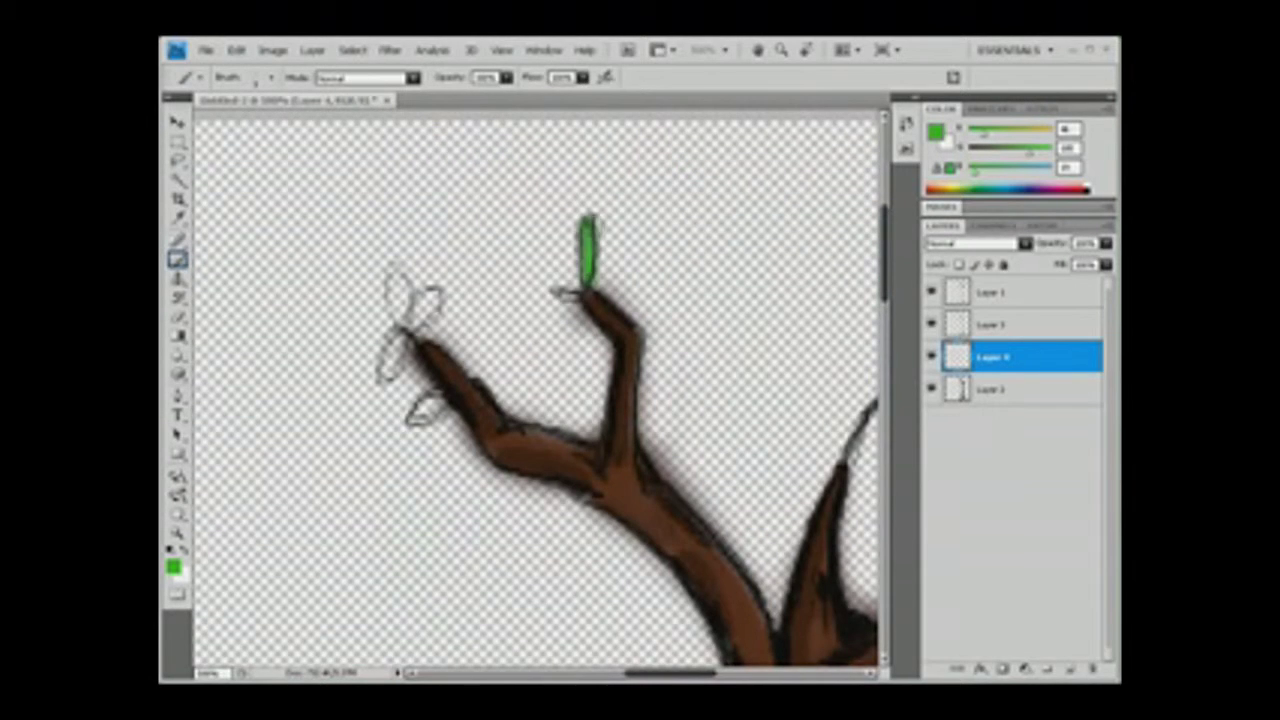
pyautogui.moveTo(412, 322)
pyautogui.mouseDown()
pyautogui.moveTo(436, 290)
pyautogui.moveTo(390, 270)
pyautogui.mouseUp()
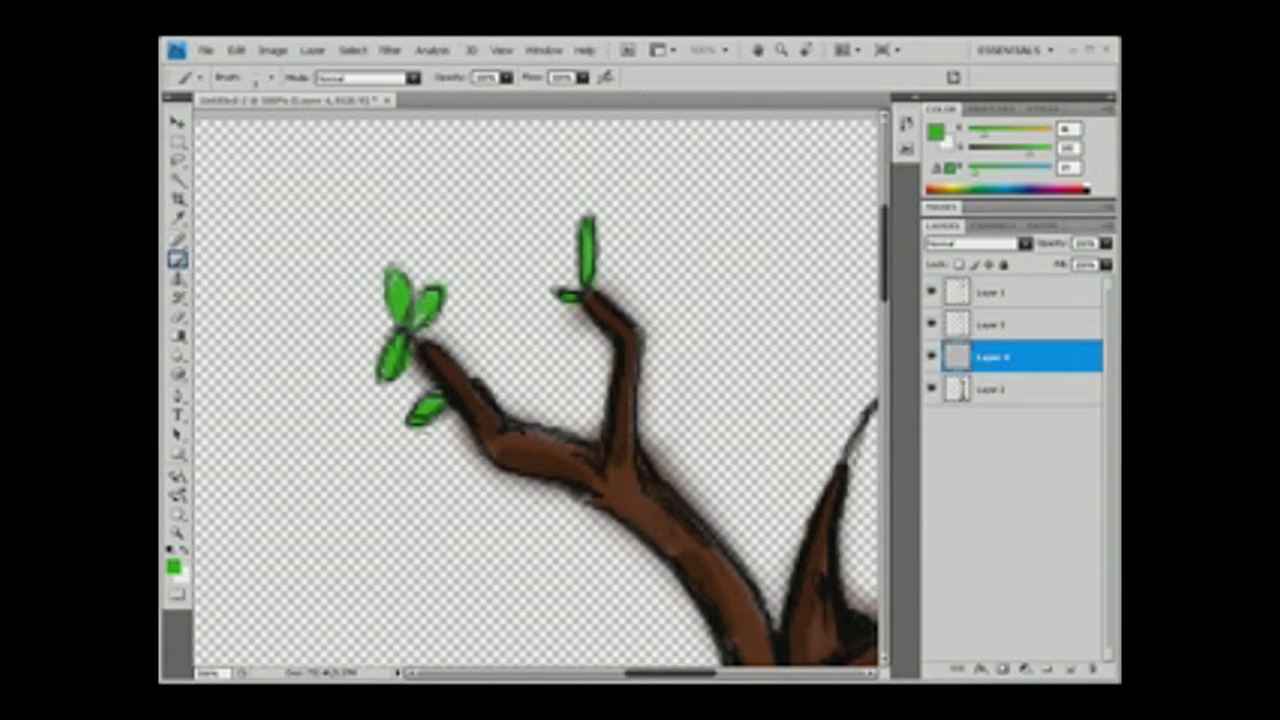
pyautogui.scroll(-3, 540, 390)
pyautogui.hscroll(3, 540, 390)
# - Fill the upper branch, top twig and right branch leaf outlines with green
pyautogui.moveTo(545, 255); pyautogui.dragTo(540, 210)
pyautogui.moveTo(585, 158)
pyautogui.mouseDown()
pyautogui.moveTo(578, 132)
pyautogui.moveTo(628, 150)
pyautogui.mouseUp()
pyautogui.moveTo(722, 380); pyautogui.dragTo(724, 342)
pyautogui.moveTo(836, 472); pyautogui.dragTo(806, 455)
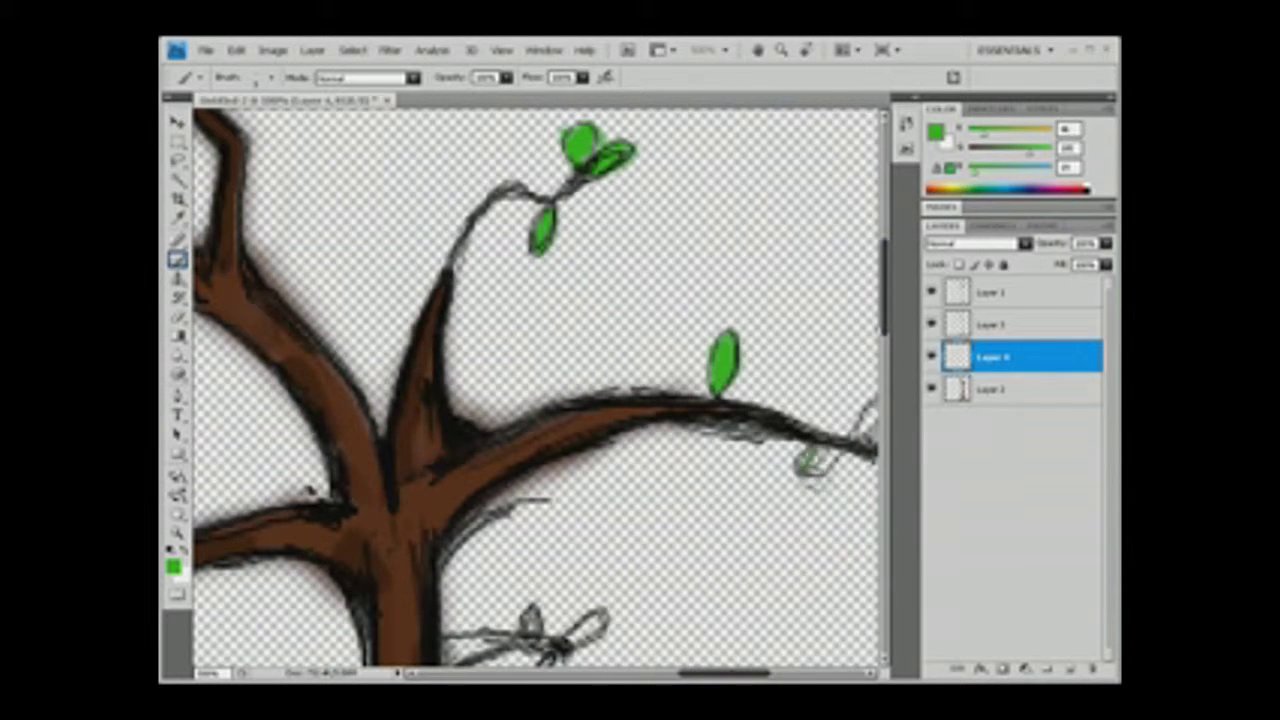
pyautogui.hscroll(3, 668, 515)
pyautogui.moveTo(676, 404); pyautogui.dragTo(640, 432)
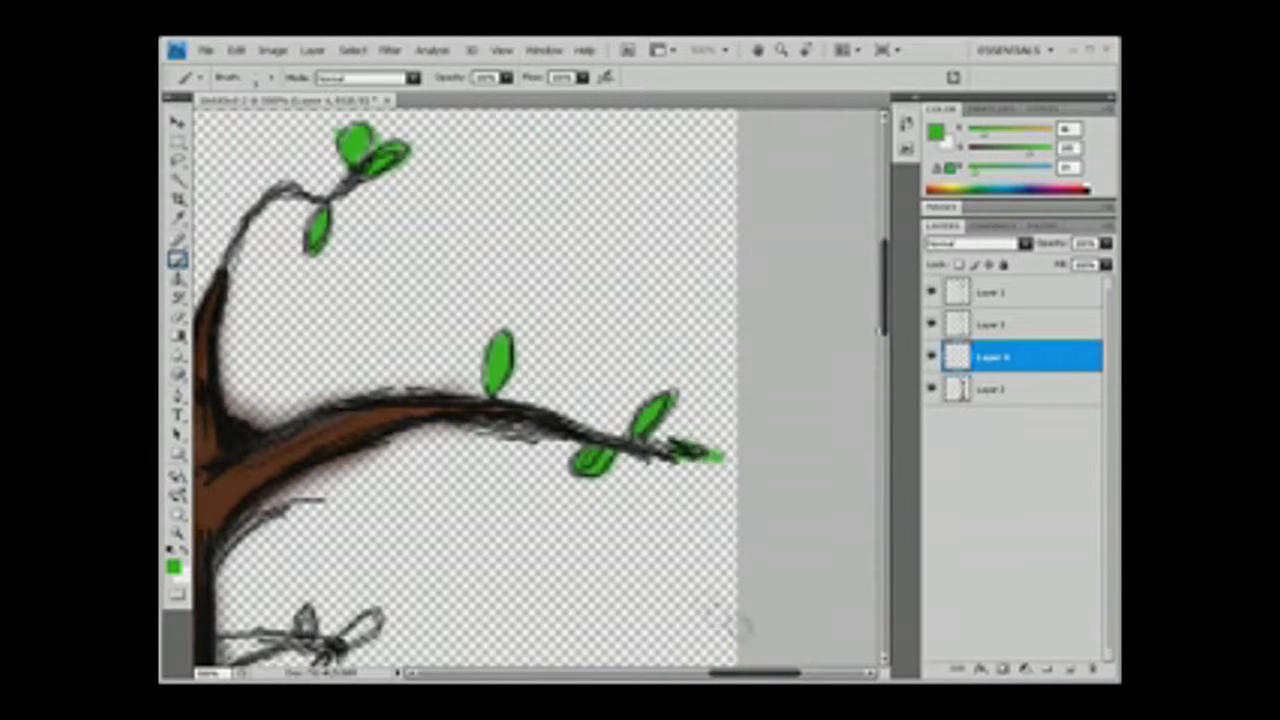
pyautogui.scroll(-3, 585, 355)
pyautogui.hscroll(-4, 585, 355)
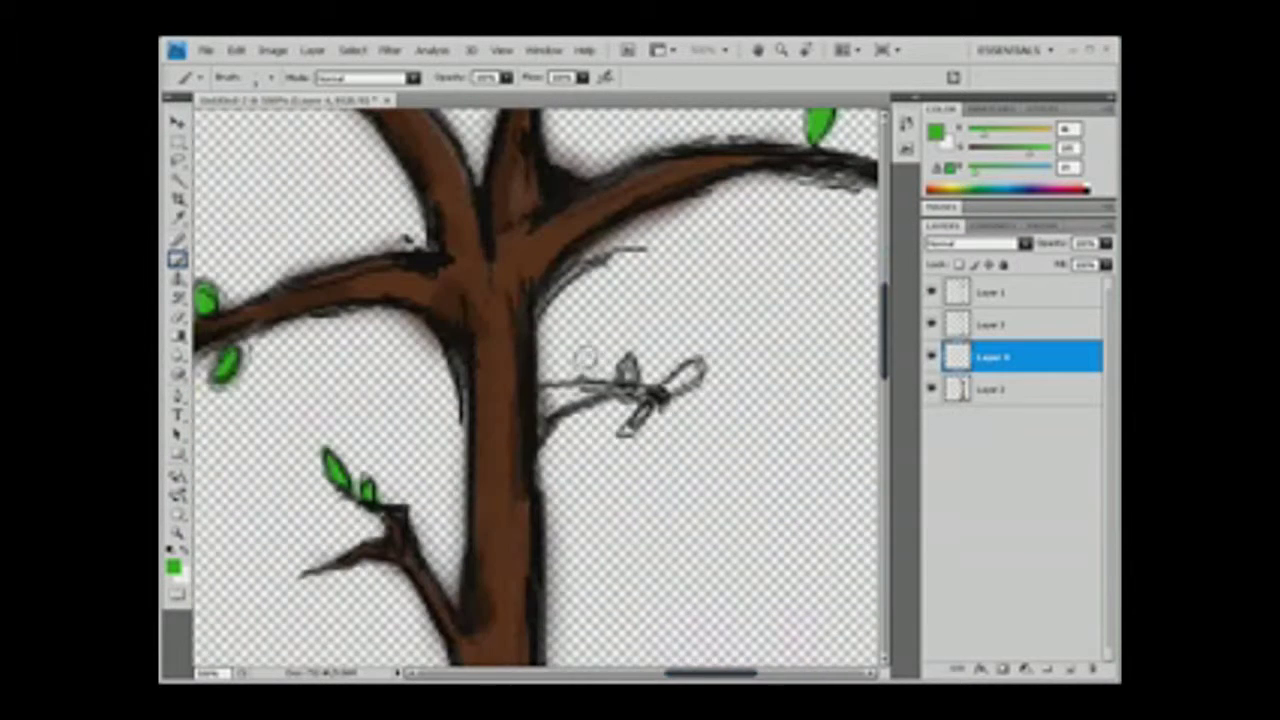
# - On a new Layer 5, thicken the thin branch with brown strokes, undoing the last one
pyautogui.hotkey('ctrl', 'shift', 'n')
pyautogui.press('Return')
pyautogui.click(173, 567)
pyautogui.press('Return')
pyautogui.moveTo(604, 384); pyautogui.dragTo(540, 438)
pyautogui.moveTo(644, 384); pyautogui.dragTo(536, 440)
pyautogui.scroll(5, 540, 400)
pyautogui.moveTo(650, 392)
pyautogui.mouseDown()
pyautogui.moveTo(548, 475)
pyautogui.moveTo(680, 385)
pyautogui.moveTo(545, 480)
pyautogui.mouseUp()
pyautogui.hotkey('ctrl', 'z')
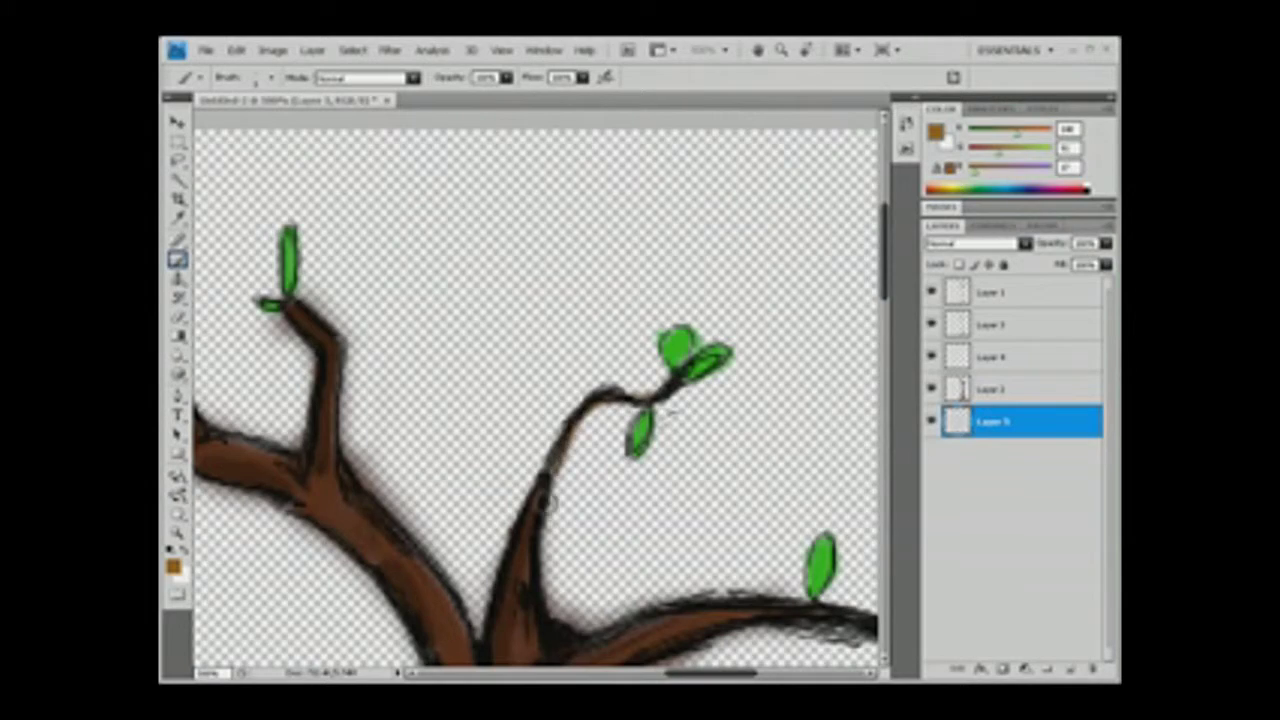
pyautogui.scroll(-3, 545, 480)
pyautogui.scroll(-3, 545, 480)
pyautogui.scroll(-3, 545, 480)
pyautogui.scroll(3, 545, 480)
pyautogui.scroll(3, 545, 480)
# - Merge the tree layers, duplicate the result and apply Gaussian Blur to the copy
pyautogui.hotkey('ctrl', '0')
pyautogui.hotkey('ctrl', 'shift', 'e')
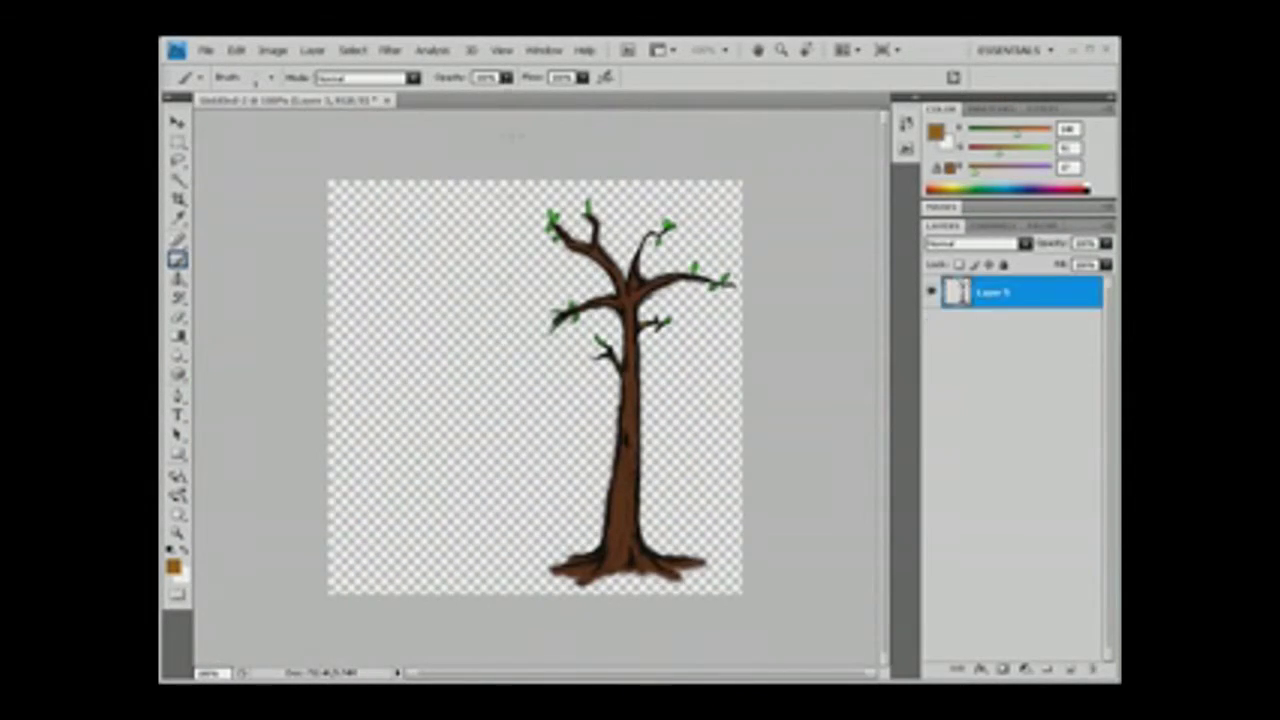
pyautogui.rightClick(1010, 291)
pyautogui.click(1040, 330)
pyautogui.press('Return')
pyautogui.click(390, 50)
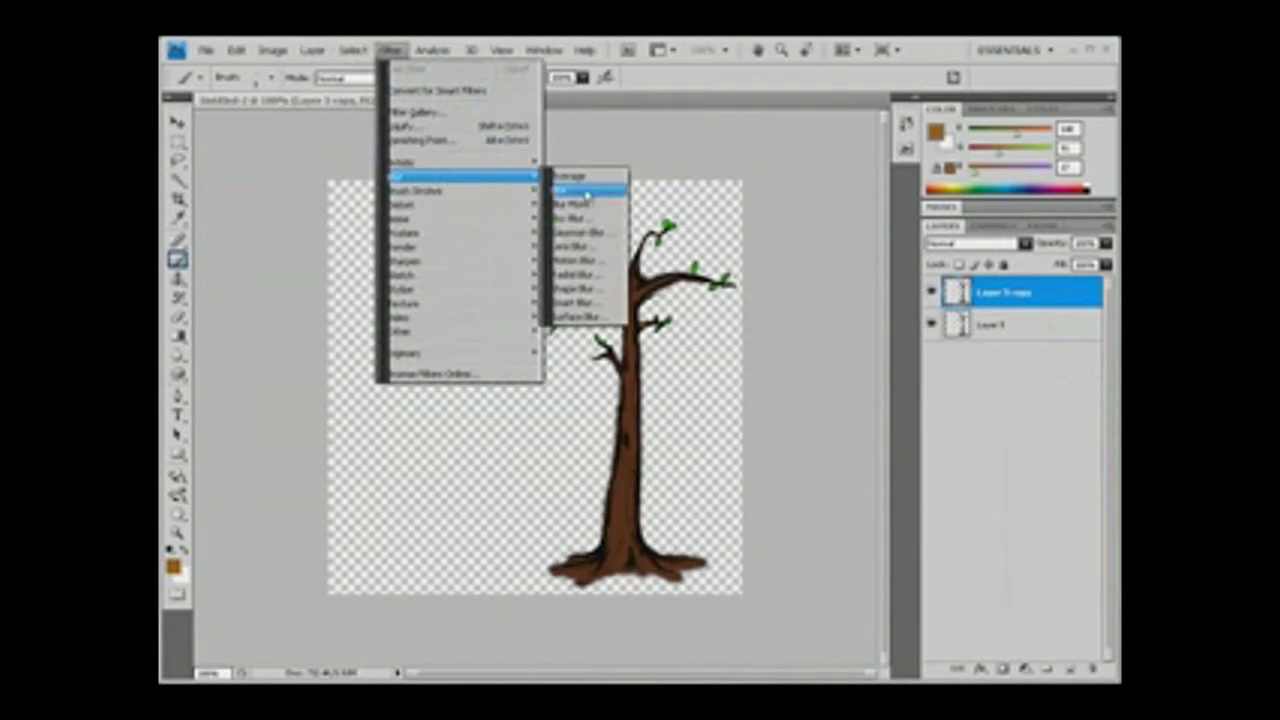
pyautogui.click(583, 226)
pyautogui.press('Return')
pyautogui.press('b')
pyautogui.click(975, 243)
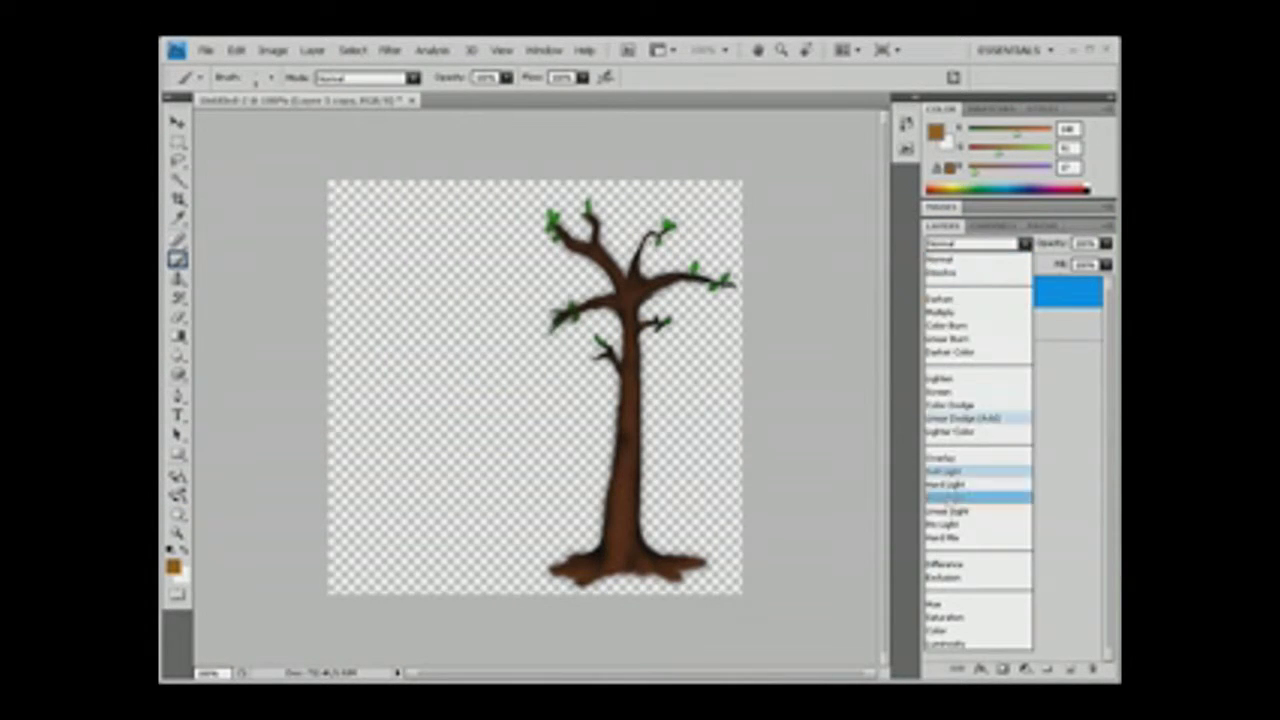
# - Try blend modes such as Hard Light on the blurred copy, then merge it down
pyautogui.click(957, 463)
pyautogui.click(975, 243)
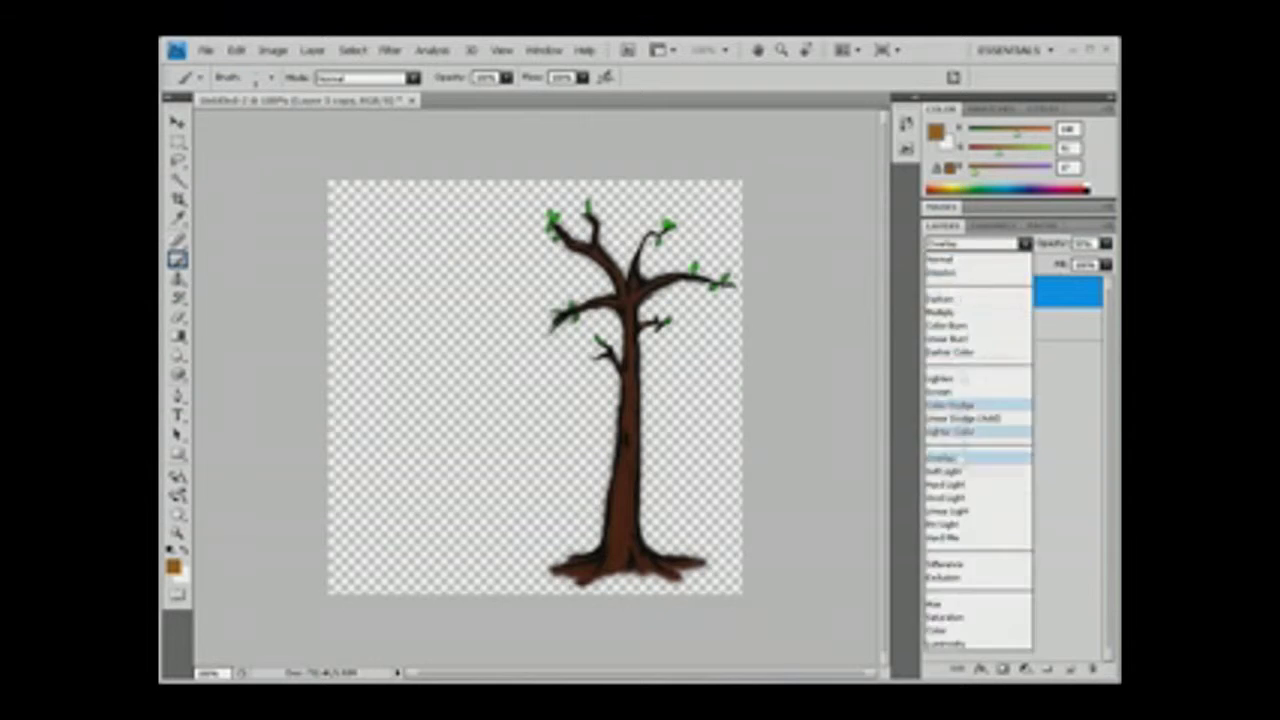
pyautogui.click(953, 483)
pyautogui.press('Down')
pyautogui.press('Down')
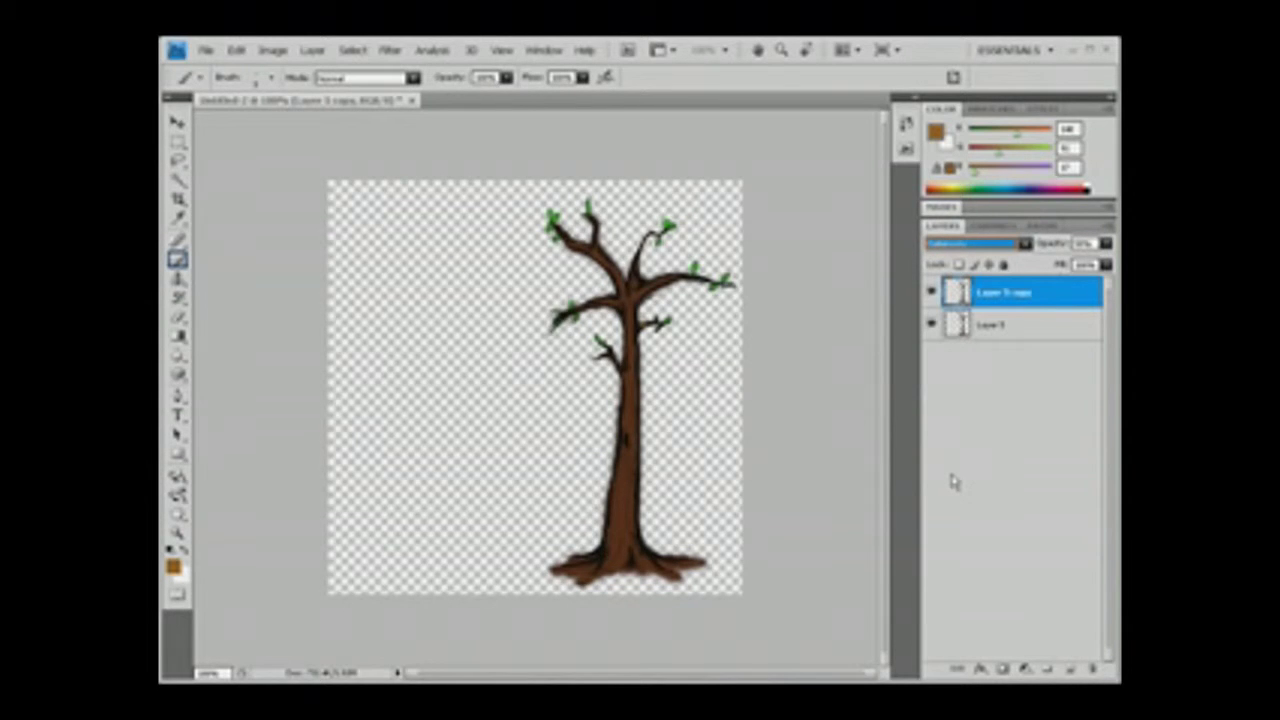
pyautogui.click(975, 243)
pyautogui.click(960, 340)
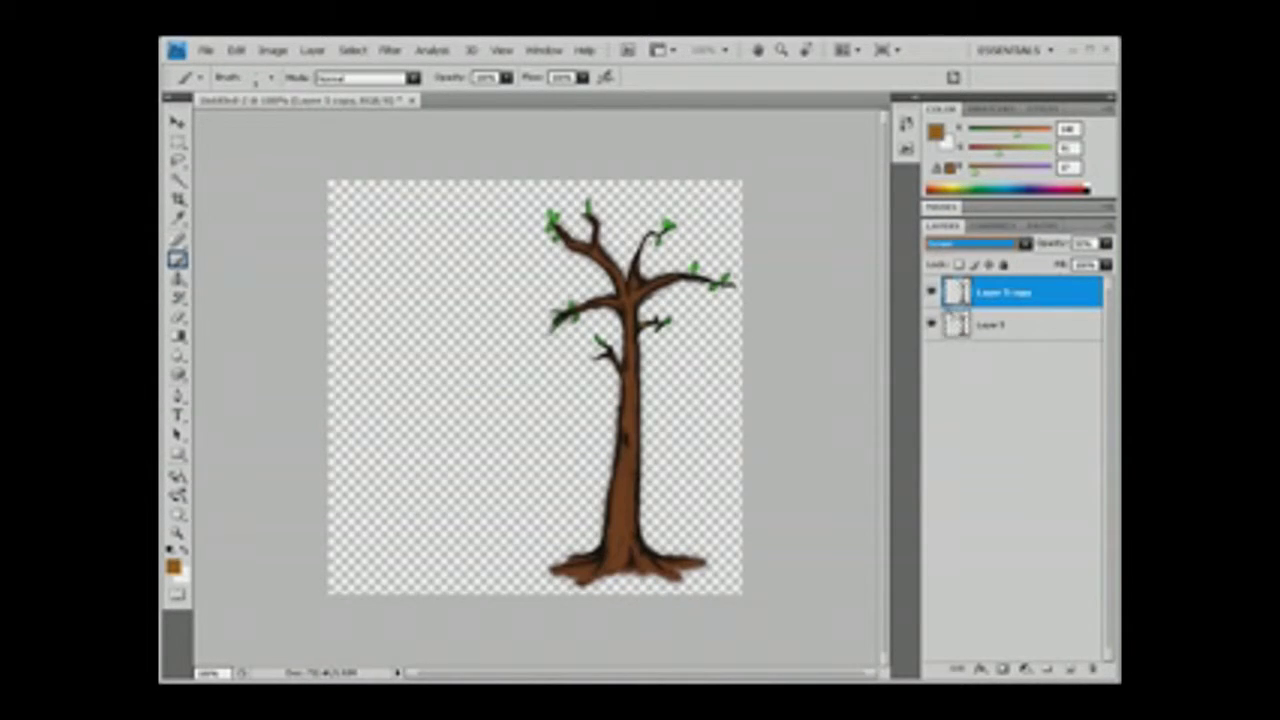
pyautogui.hotkey('ctrl', 'e')
pyautogui.click(352, 49)
pyautogui.press('Escape')
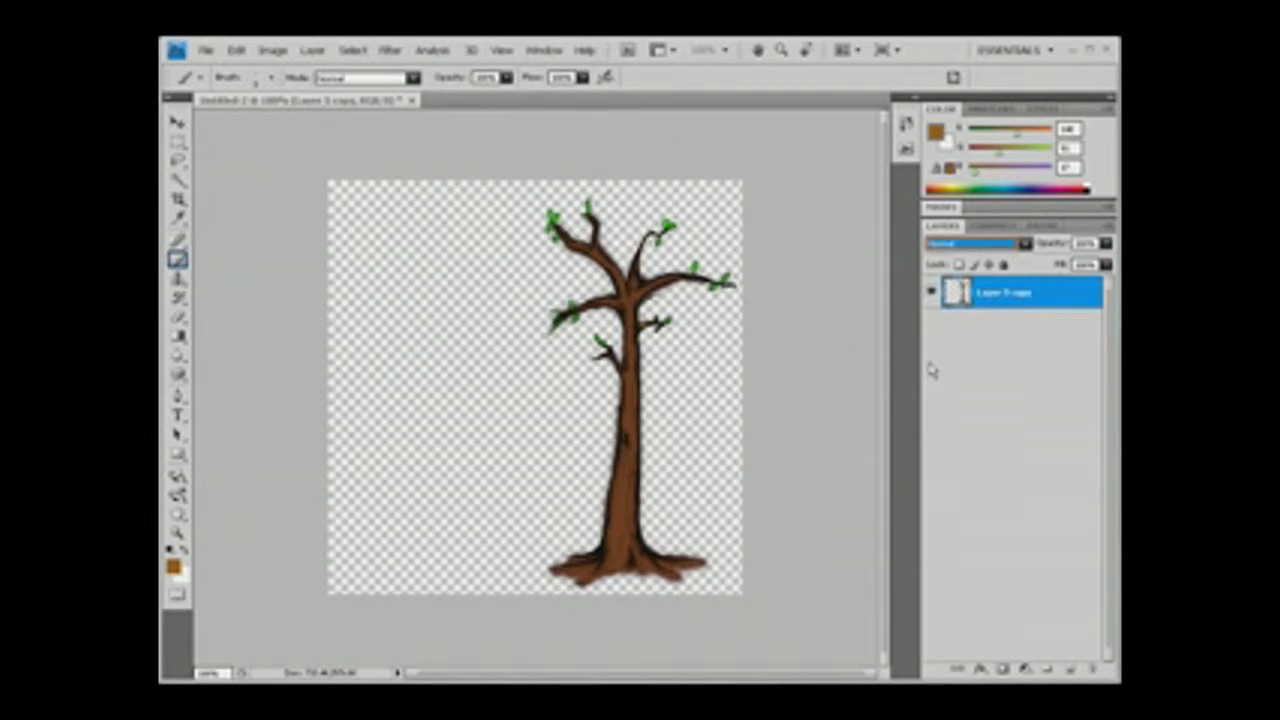
# - Add new empty layers to the document
pyautogui.hotkey('ctrl', 'shift', 'n')
pyautogui.press('Return')
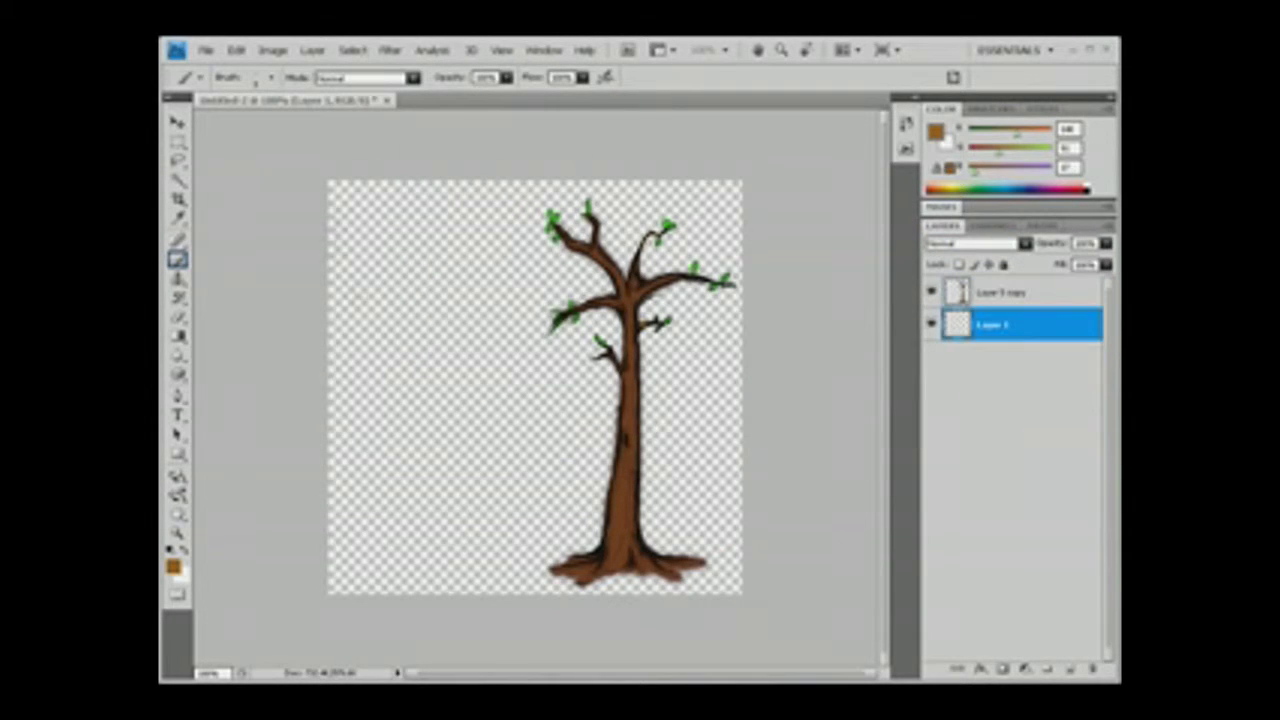
pyautogui.hotkey('ctrl', 'shift', 'alt', 'n')
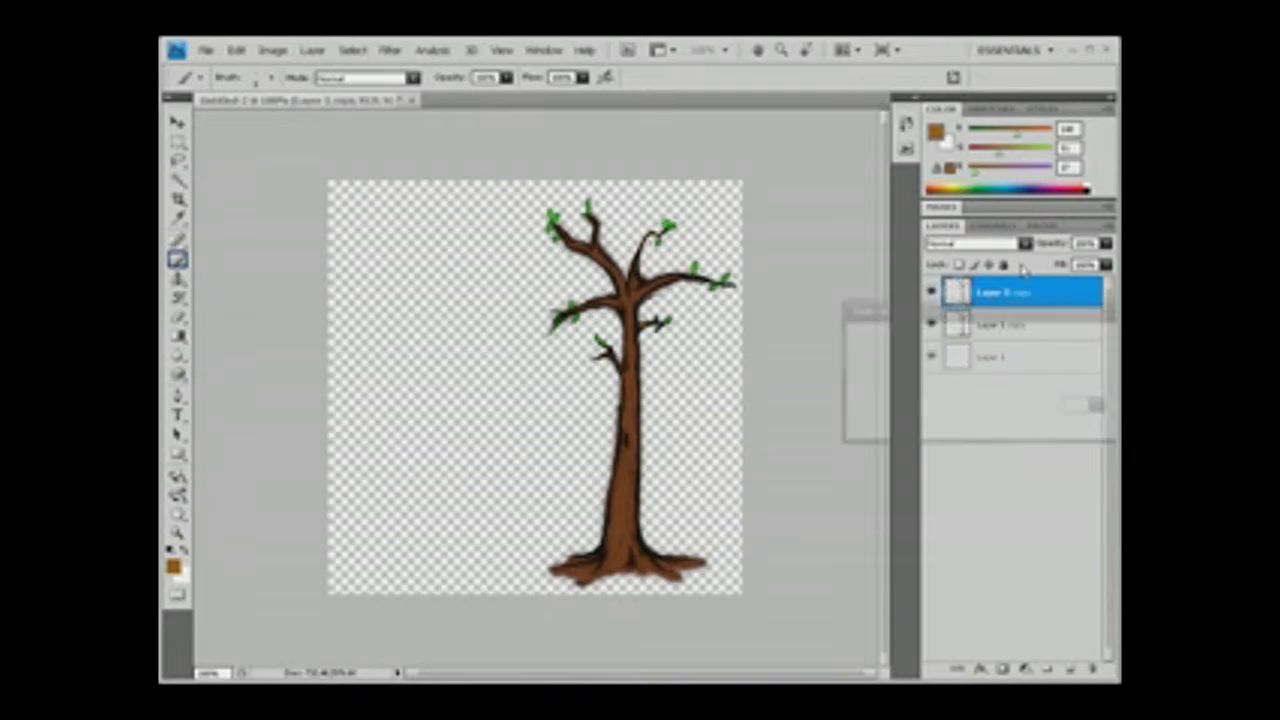
# - Paint yellow highlights over the green leaves on the branches
pyautogui.hotkey('ctrl', '+')
pyautogui.hotkey('ctrl', '+')
pyautogui.click(173, 567)
pyautogui.click(1063, 470)
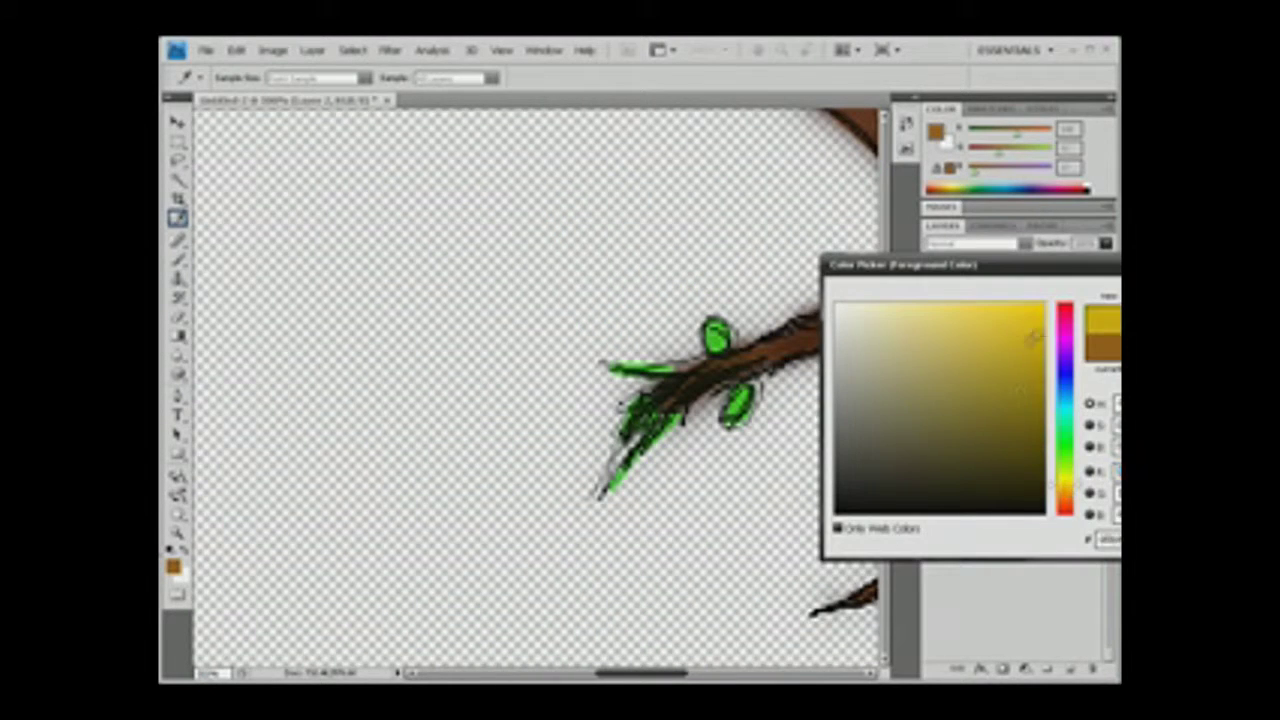
pyautogui.press('Return')
pyautogui.click(255, 77)
pyautogui.press('Return')
pyautogui.moveTo(735, 398); pyautogui.dragTo(770, 412)
pyautogui.moveTo(650, 470); pyautogui.dragTo(635, 425)
pyautogui.hscroll(3, 640, 430)
pyautogui.hscroll(5, 535, 390)
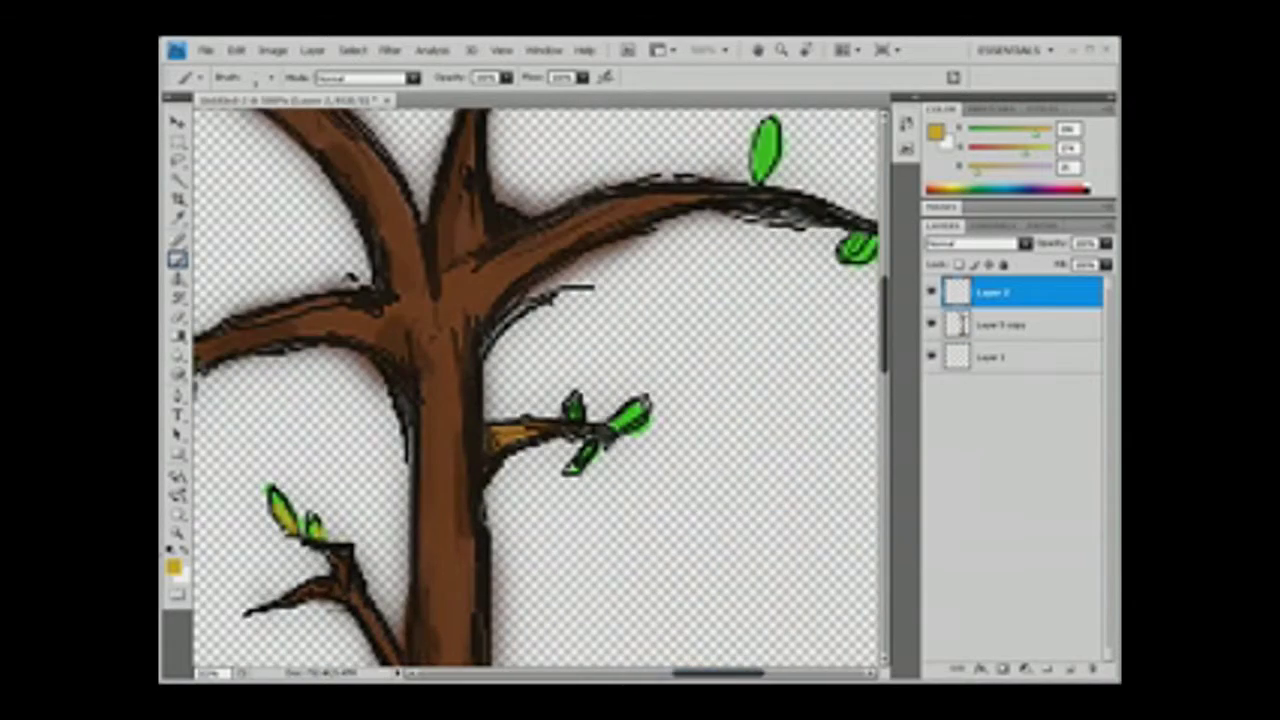
pyautogui.scroll(4, 535, 390)
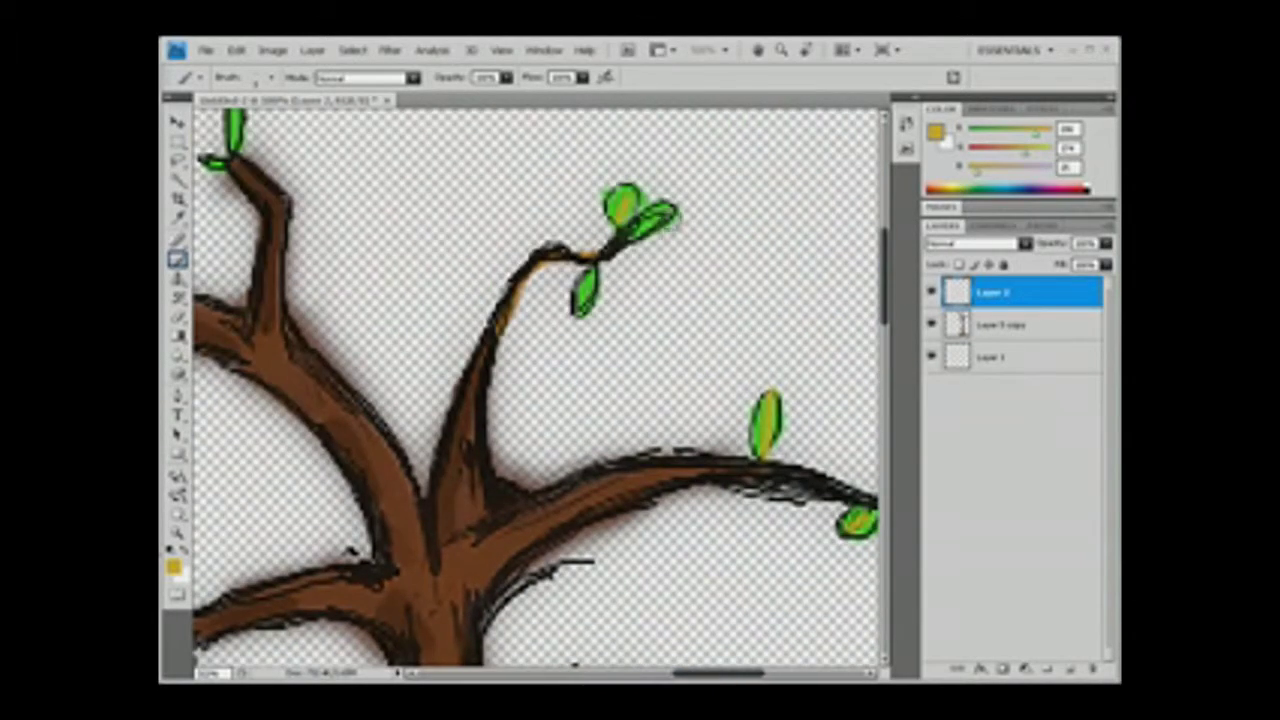
pyautogui.scroll(2, 535, 390)
pyautogui.scroll(-3, 535, 390)
pyautogui.hscroll(3, 535, 390)
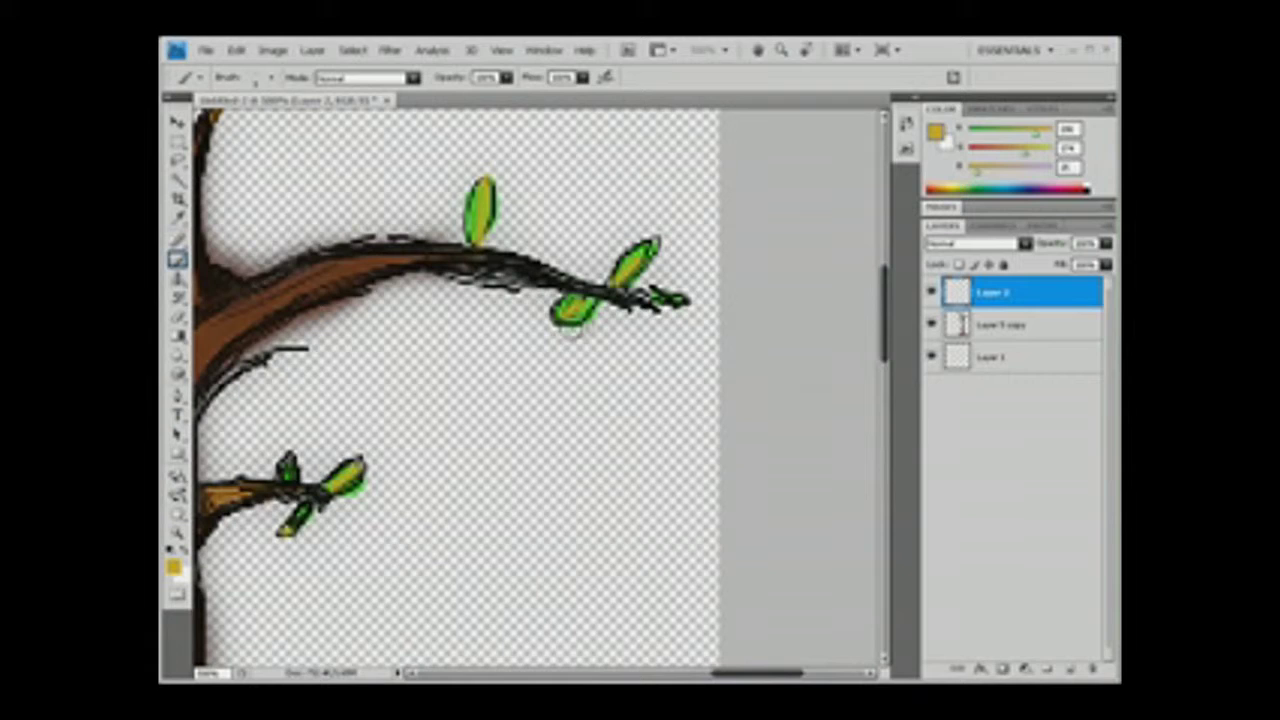
# - Draw a black pencil leaf outline off the right branch and fill it orange
pyautogui.hotkey('shift', 'b')
pyautogui.click(258, 77)
pyautogui.doubleClick(270, 265)
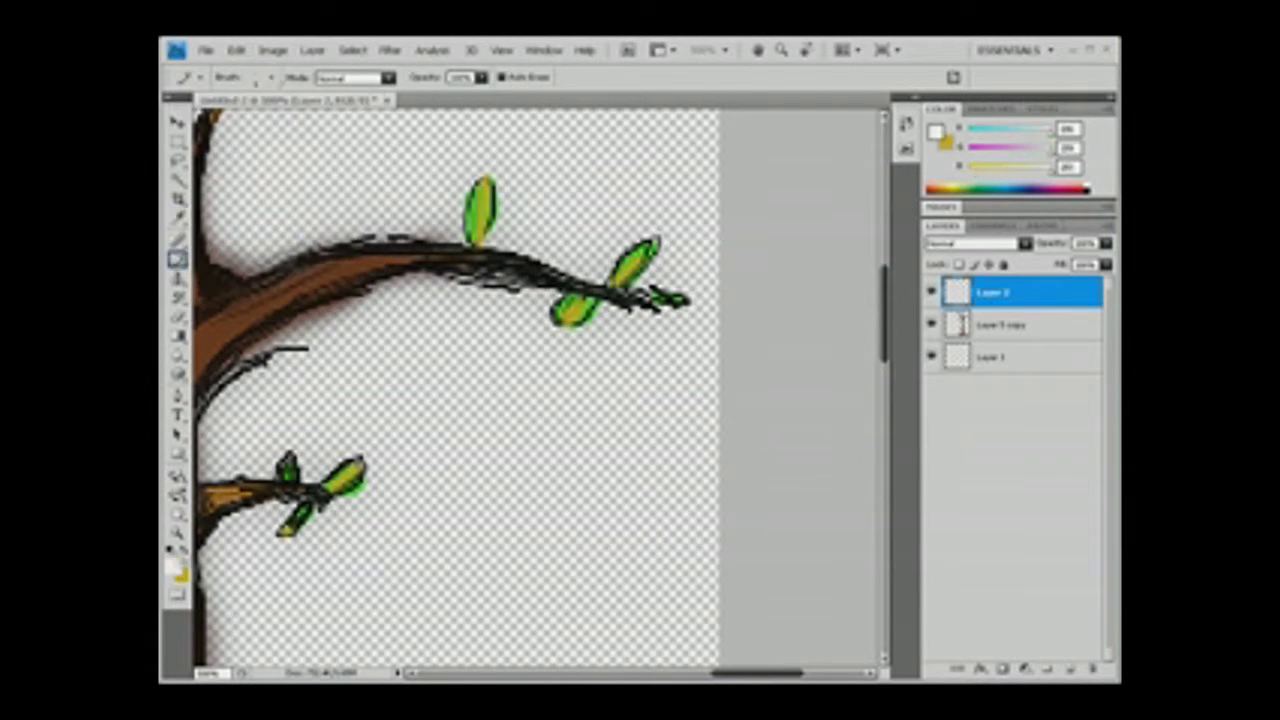
pyautogui.press('d')
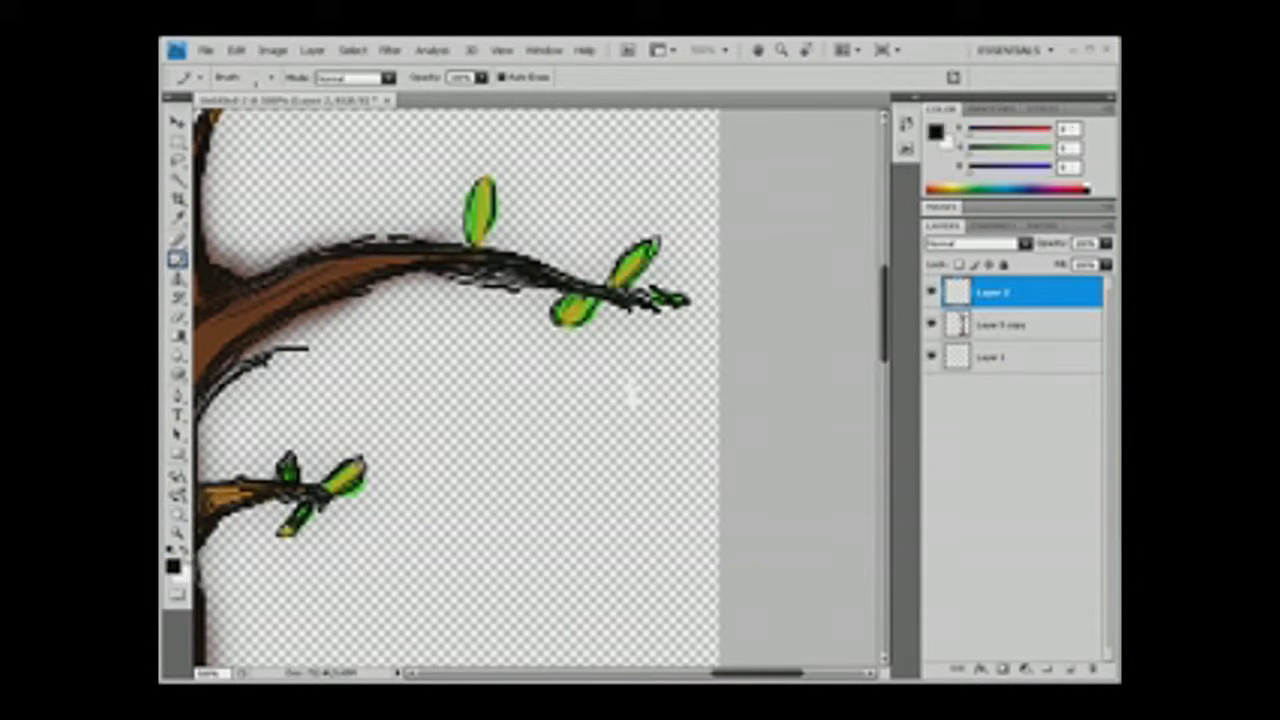
pyautogui.moveTo(640, 362)
pyautogui.mouseDown()
pyautogui.moveTo(622, 395)
pyautogui.moveTo(628, 420)
pyautogui.moveTo(640, 364)
pyautogui.mouseUp()
pyautogui.click(173, 566)
pyautogui.click(1077, 500)
pyautogui.press('Return')
pyautogui.moveTo(177, 258); pyautogui.dragTo(230, 258)
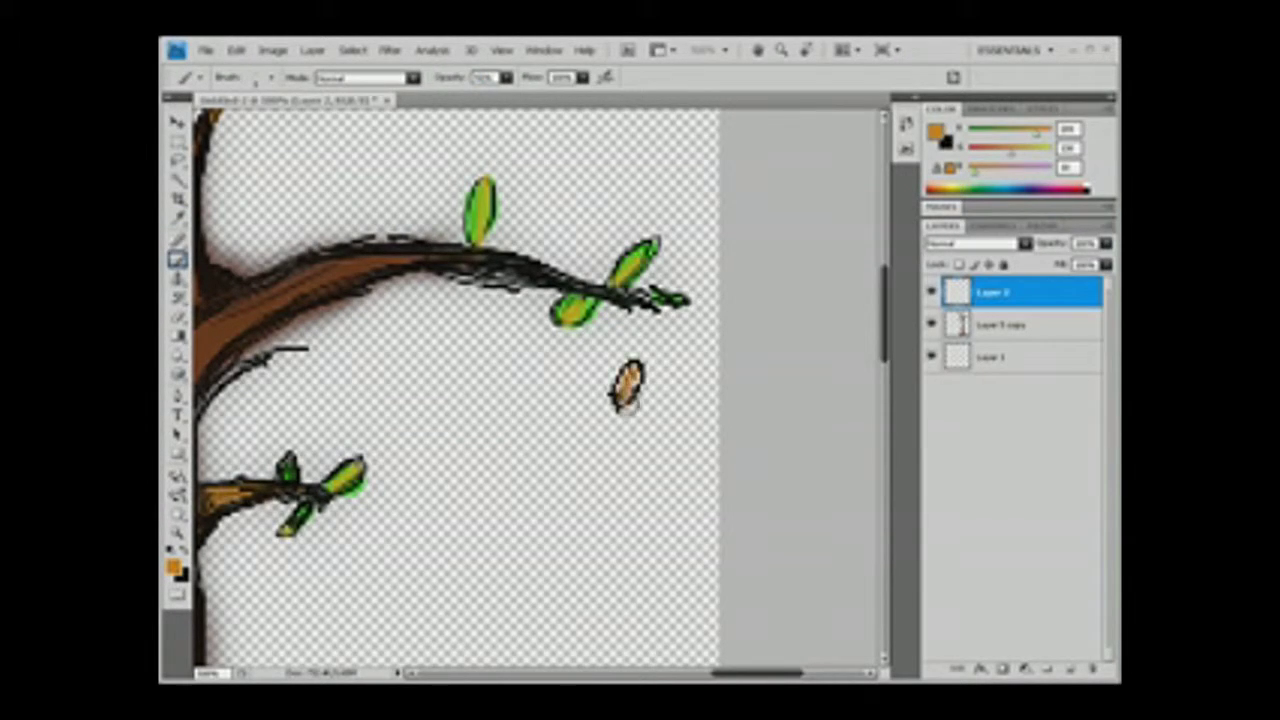
# - Browse the Filter menu without applying anything, then select Layer 1 beneath the tree
pyautogui.hotkey('ctrl', '-')
pyautogui.hotkey('ctrl', '-')
pyautogui.hotkey('ctrl', '-')
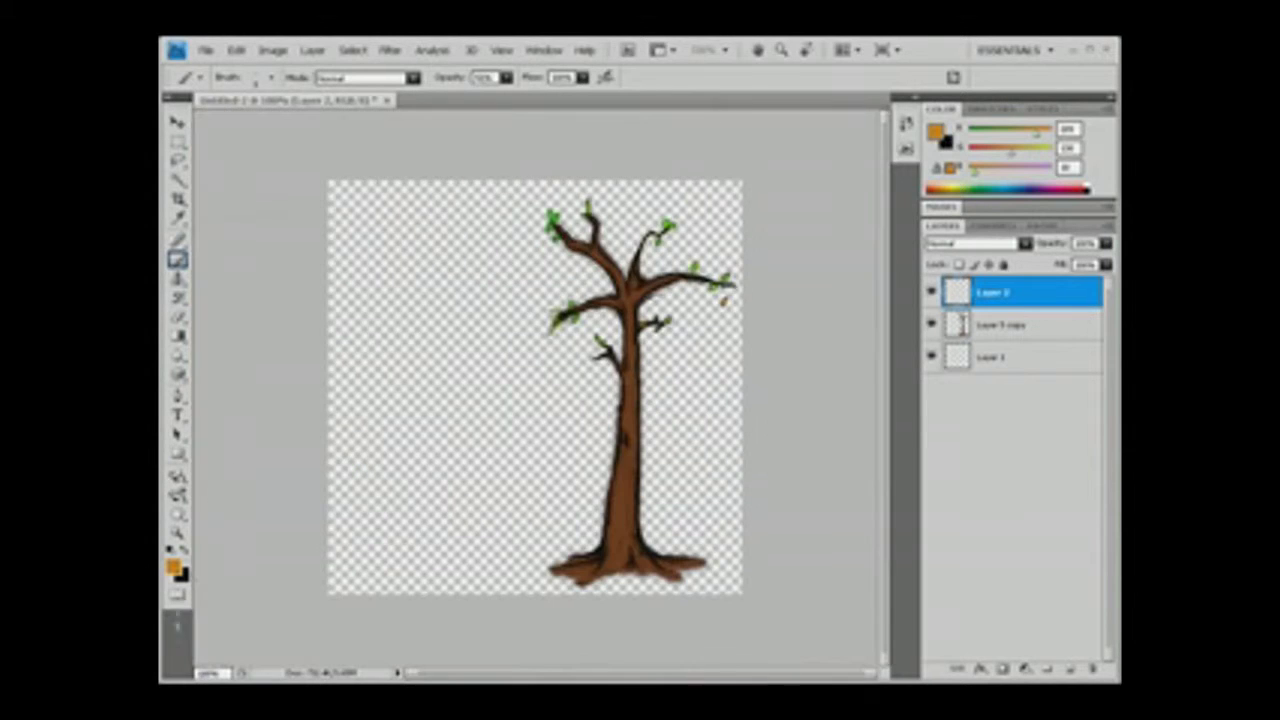
pyautogui.press('r')
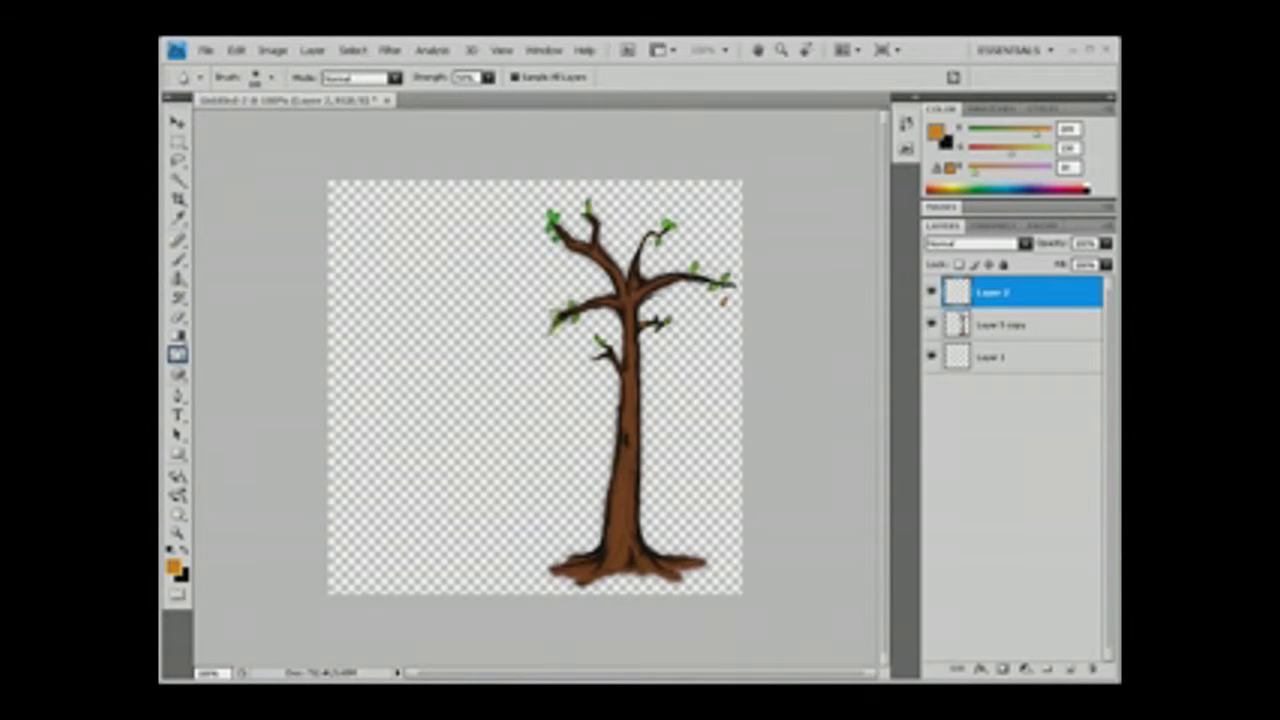
pyautogui.click(392, 50)
pyautogui.click(392, 50)
pyautogui.click(392, 50)
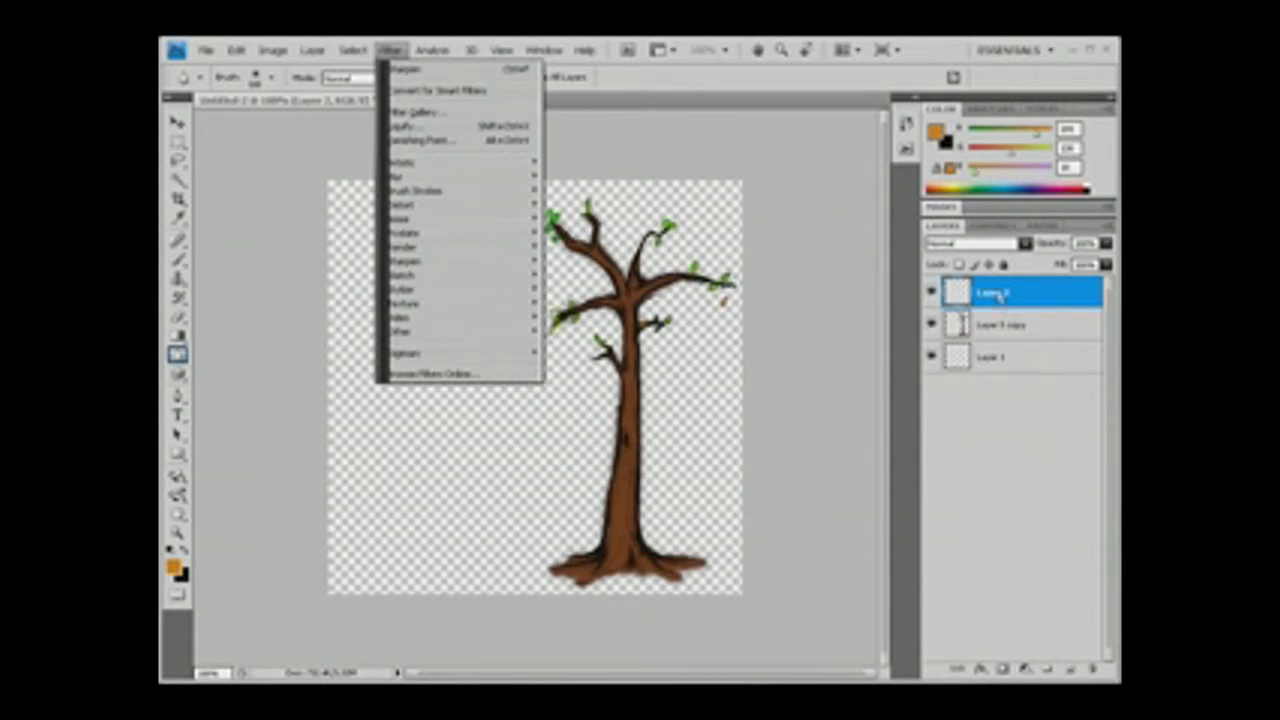
pyautogui.click(998, 357)
pyautogui.click(178, 258)
pyautogui.click(272, 78)
# - Paint a soft brown ground band along the bottom of Layer 1, around the tree base
pyautogui.click(274, 267)
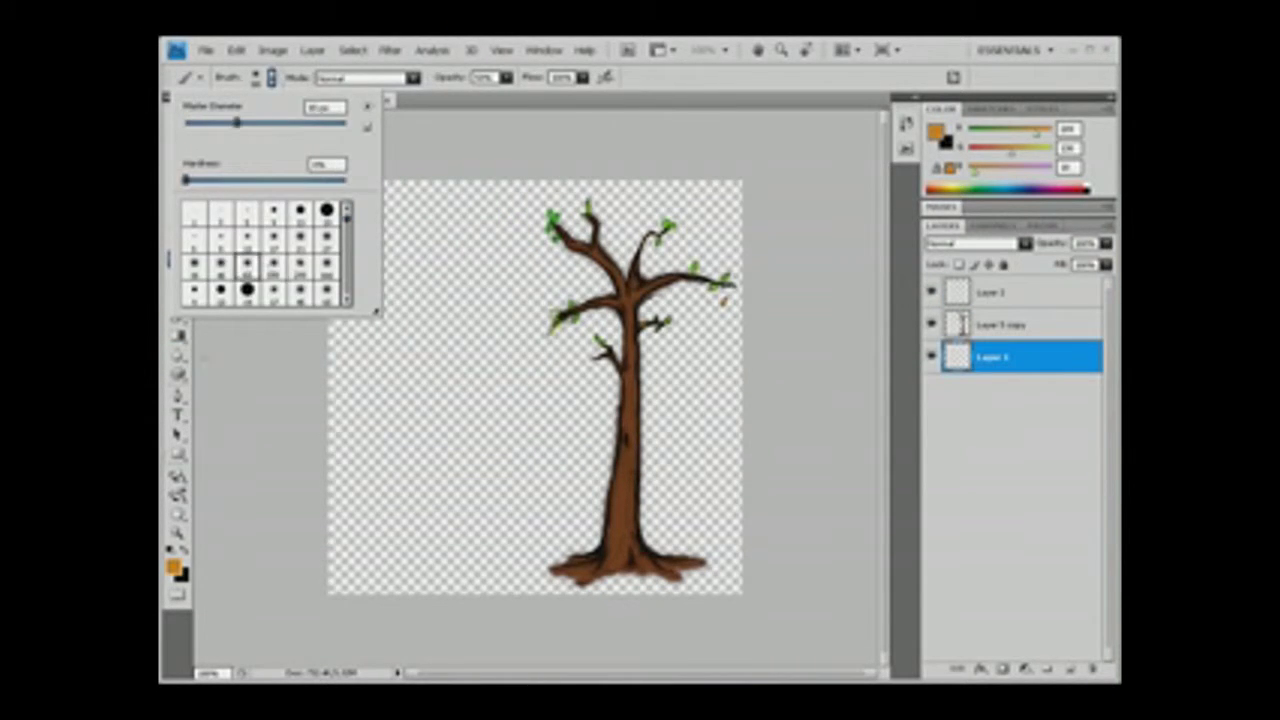
pyautogui.click(173, 566)
pyautogui.press('Return')
pyautogui.moveTo(680, 585); pyautogui.dragTo(752, 549)
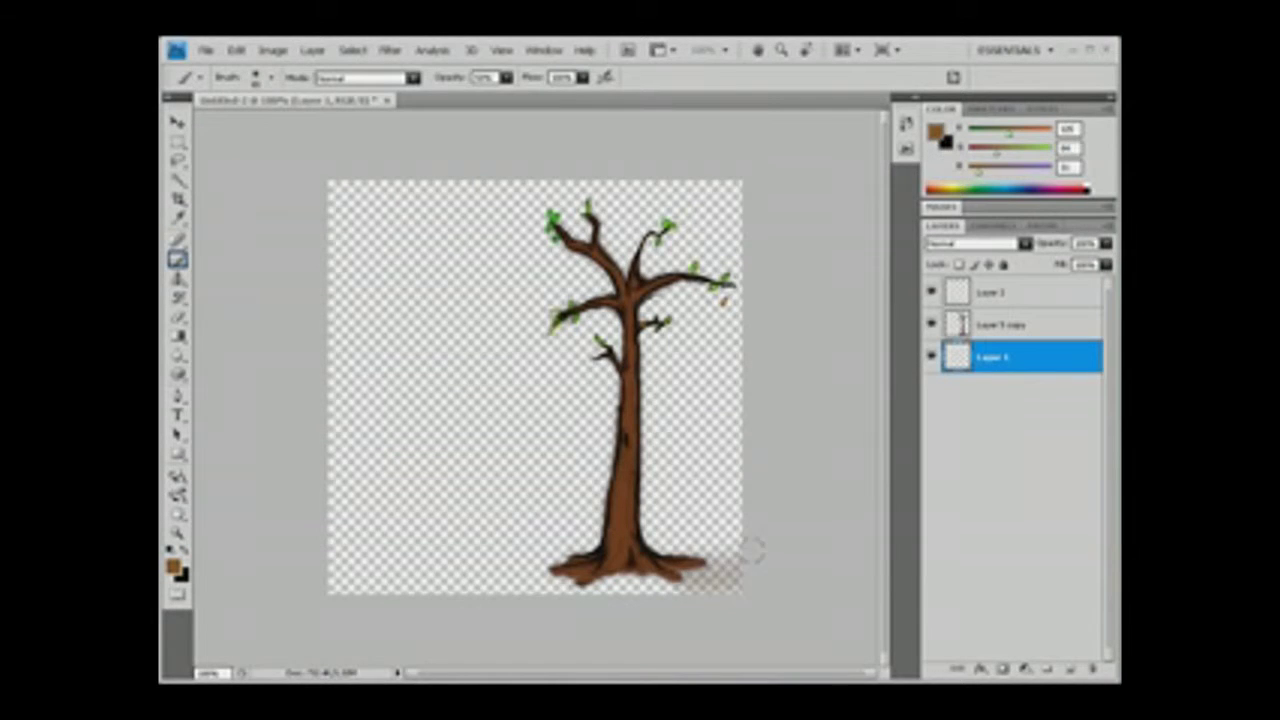
pyautogui.moveTo(330, 572)
pyautogui.mouseDown()
pyautogui.moveTo(740, 572)
pyautogui.moveTo(740, 560)
pyautogui.moveTo(360, 552)
pyautogui.moveTo(740, 536)
pyautogui.mouseUp()
pyautogui.moveTo(590, 525)
pyautogui.mouseDown()
pyautogui.moveTo(740, 485)
pyautogui.moveTo(390, 515)
pyautogui.moveTo(740, 495)
pyautogui.mouseUp()
pyautogui.moveTo(330, 505); pyautogui.dragTo(740, 490)
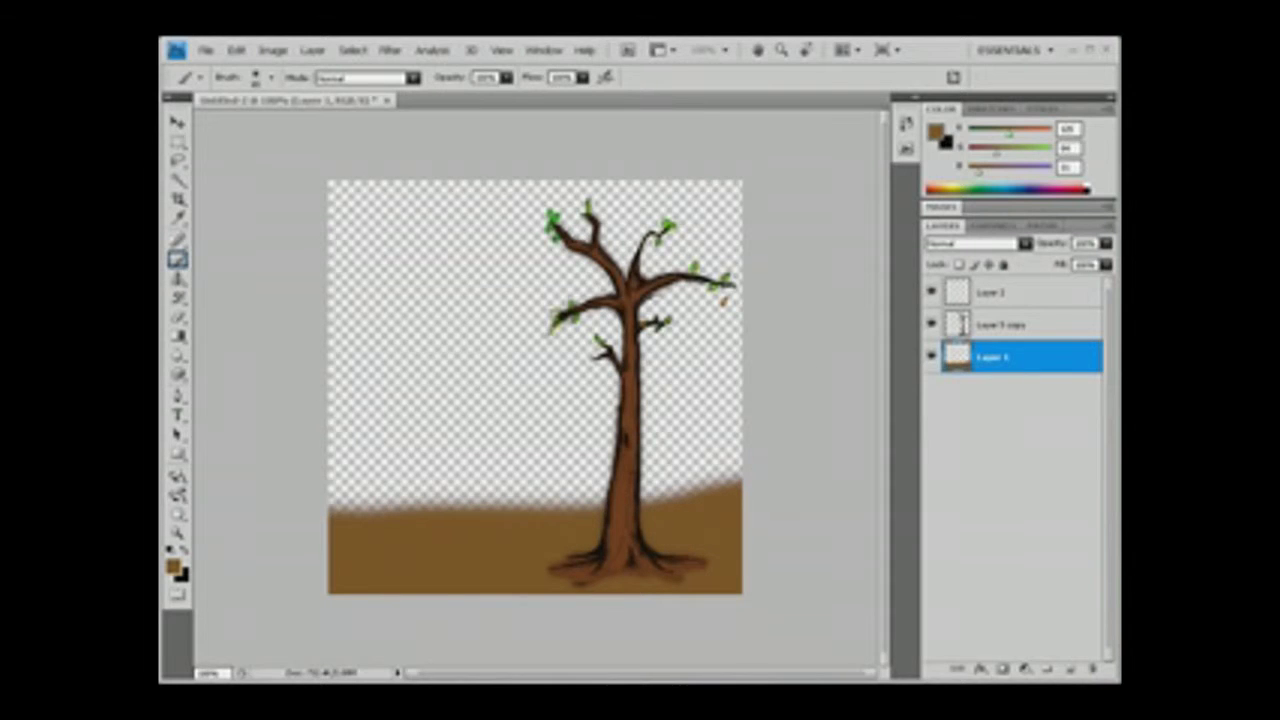
# - Set up a thin black Pencil for drawing the hill outline
pyautogui.moveTo(178, 262); pyautogui.dragTo(229, 277)
pyautogui.click(265, 77)
pyautogui.click(210, 215)
pyautogui.press('Return')
pyautogui.press('x')
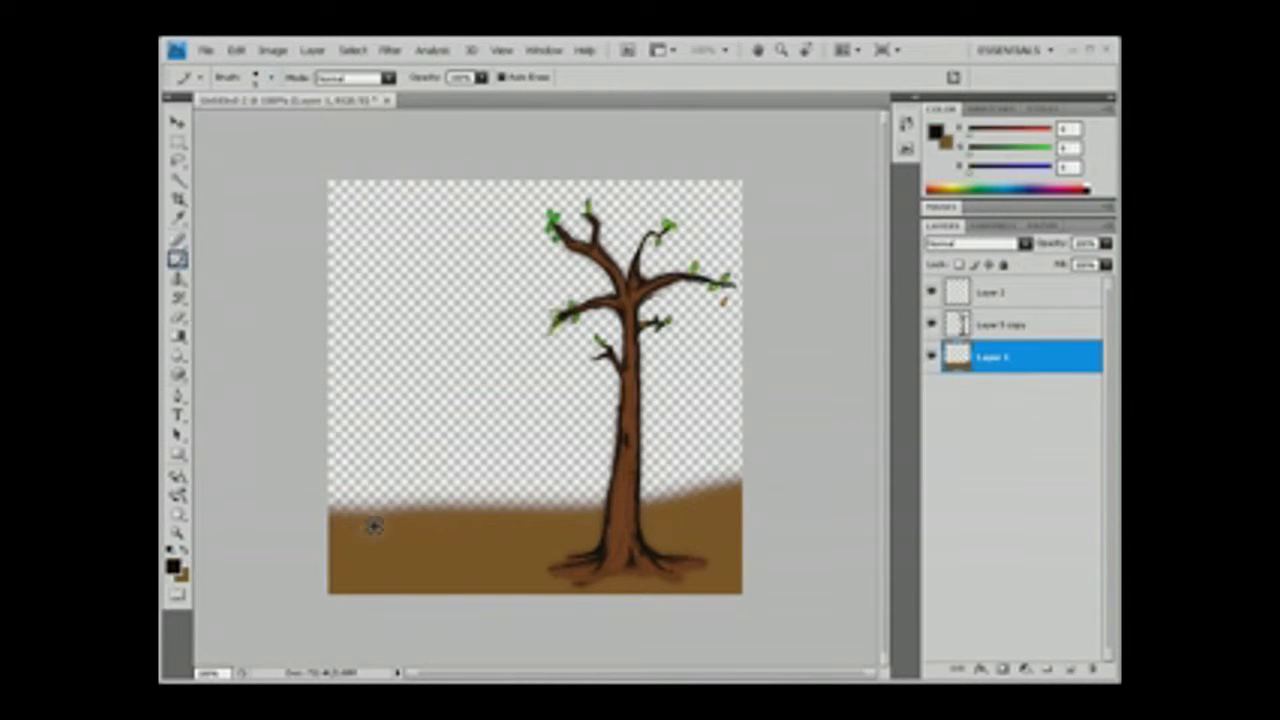
# - Add a new layer for the hill line, undoing a stray black line
pyautogui.hotkey('ctrl', 'shift', 'n')
pyautogui.press('Return')
pyautogui.keyDown('shift'); pyautogui.click(520, 492); pyautogui.keyUp('shift')
pyautogui.hotkey('ctrl', 'z')
pyautogui.click(270, 77)
pyautogui.press('Return')
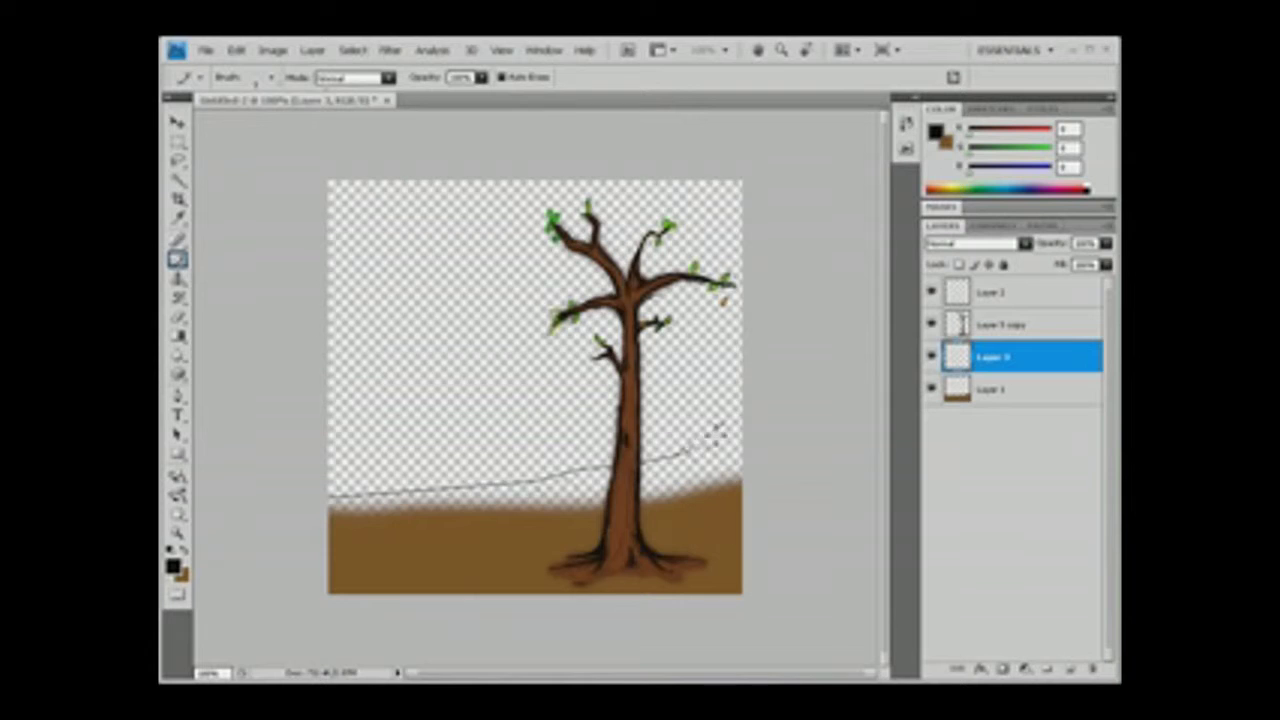
pyautogui.scroll(5, 555, 566)
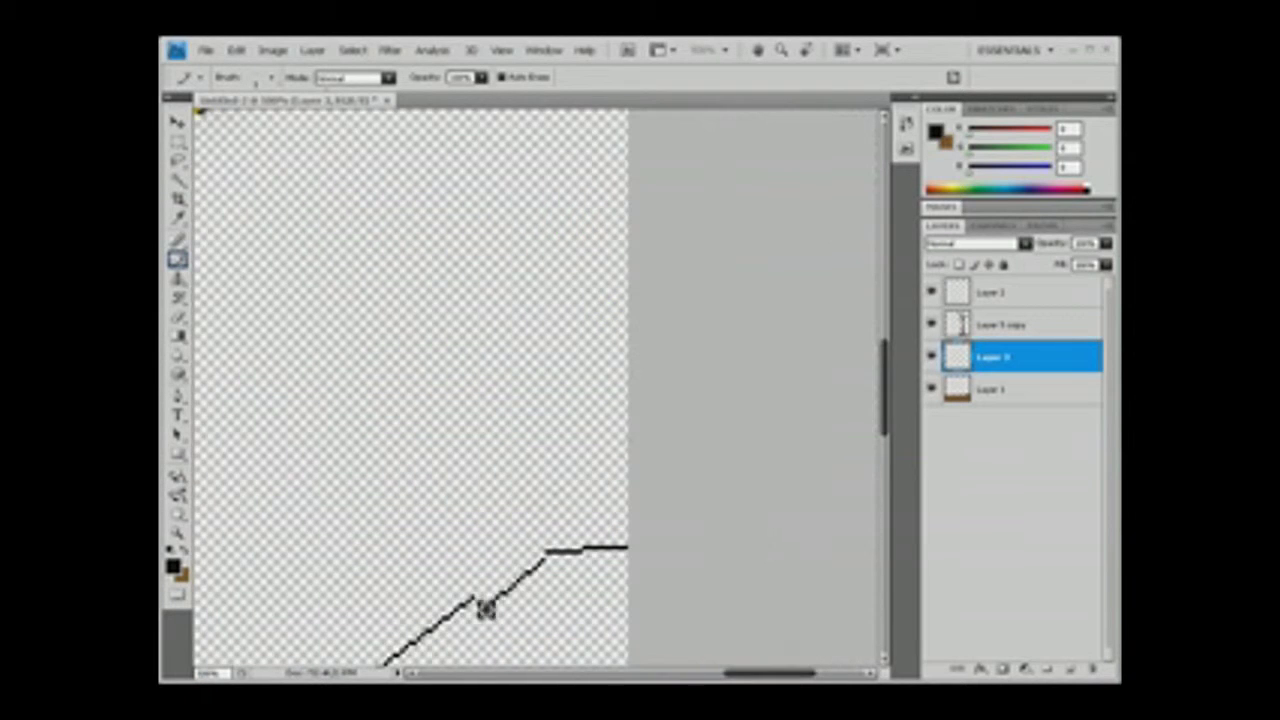
pyautogui.scroll(-5, 487, 600)
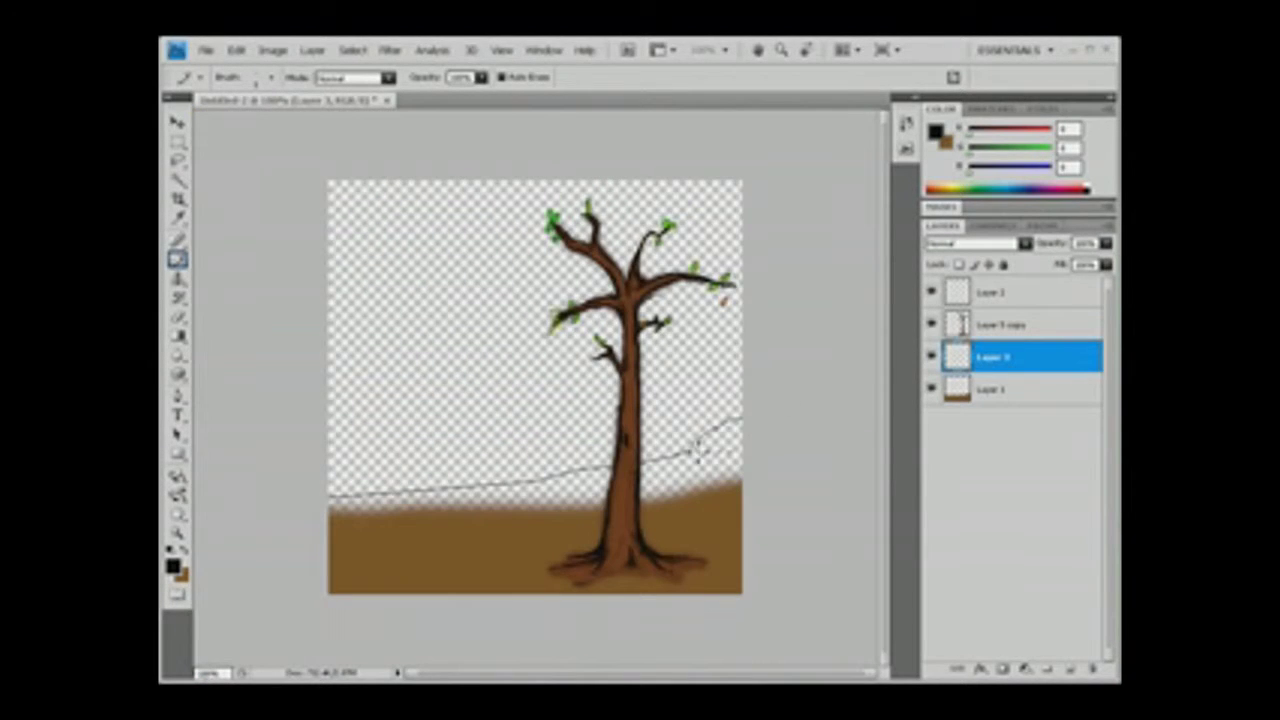
# - Fill the area below the hill line with brown using the Paint Bucket
pyautogui.click(177, 317)
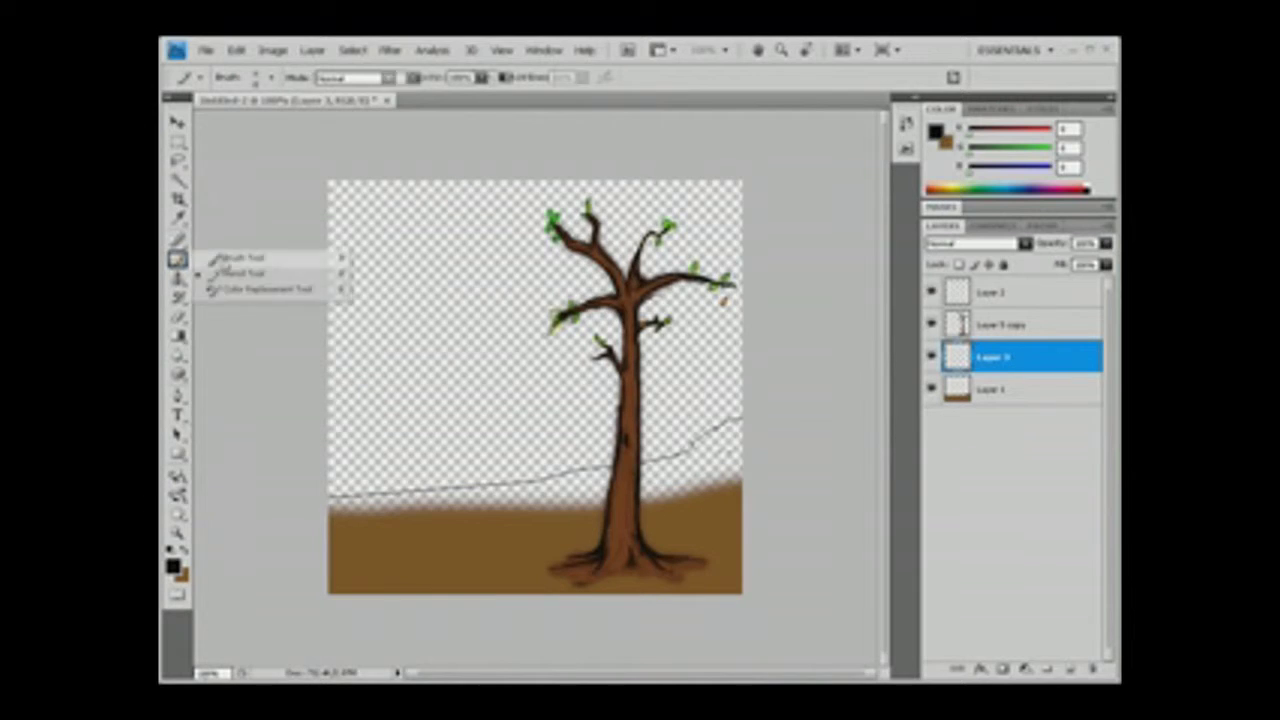
pyautogui.click(230, 277)
pyautogui.keyDown('alt'); pyautogui.click(450, 540); pyautogui.keyUp('alt')
pyautogui.click(519, 512)
# - Return to a soft brush and add a new layer for darker ground shading
pyautogui.click(937, 133)
pyautogui.press('Return')
pyautogui.click(177, 240)
pyautogui.click(258, 77)
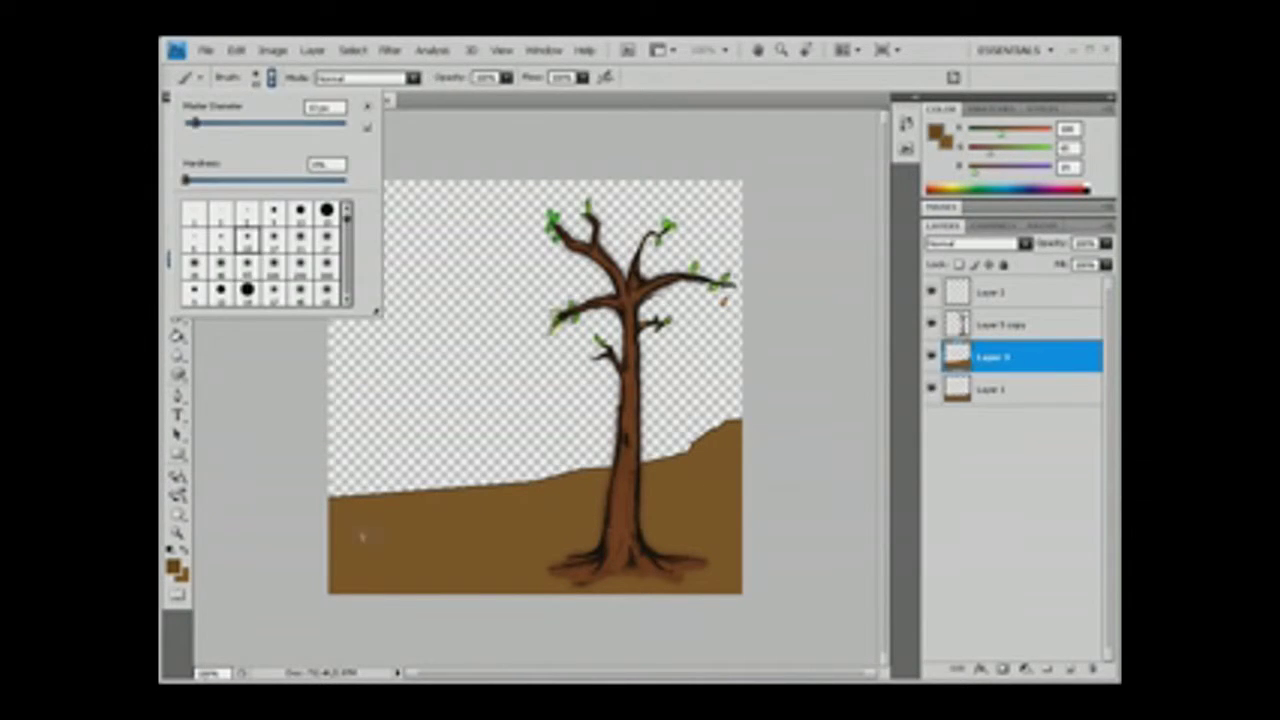
pyautogui.hotkey('ctrl', 'shift', 'alt', 'n')
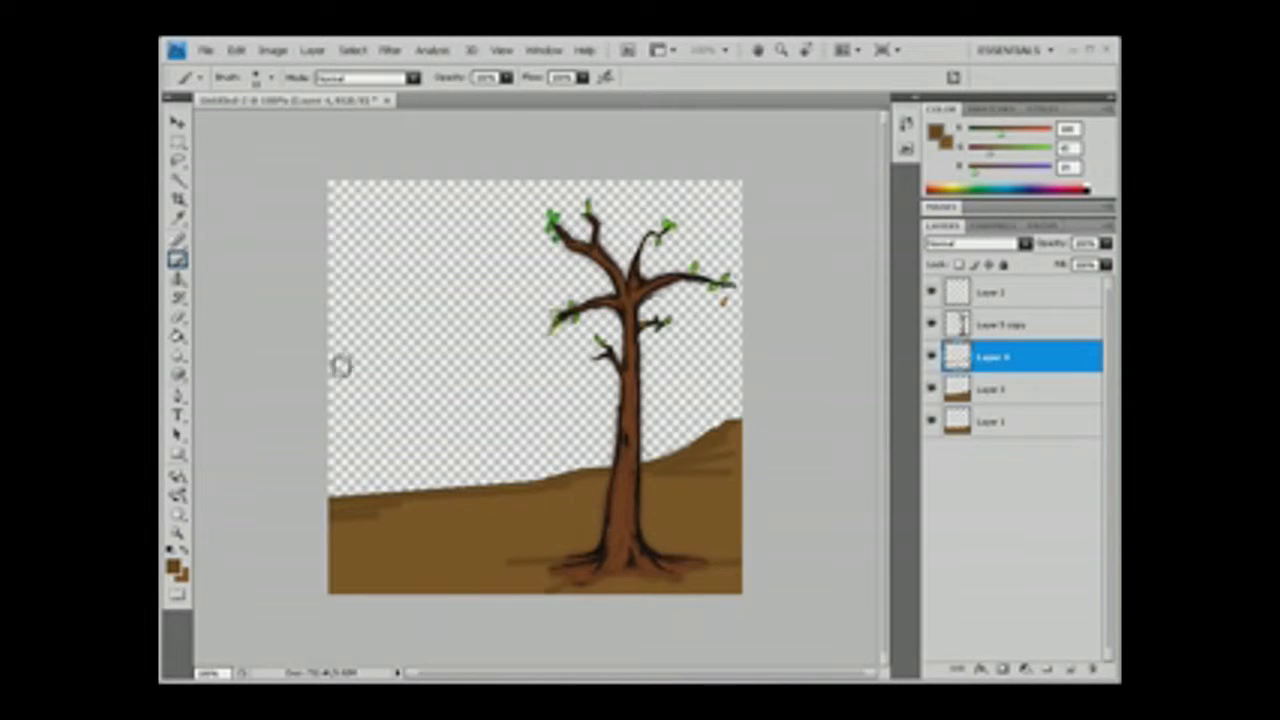
pyautogui.click(177, 316)
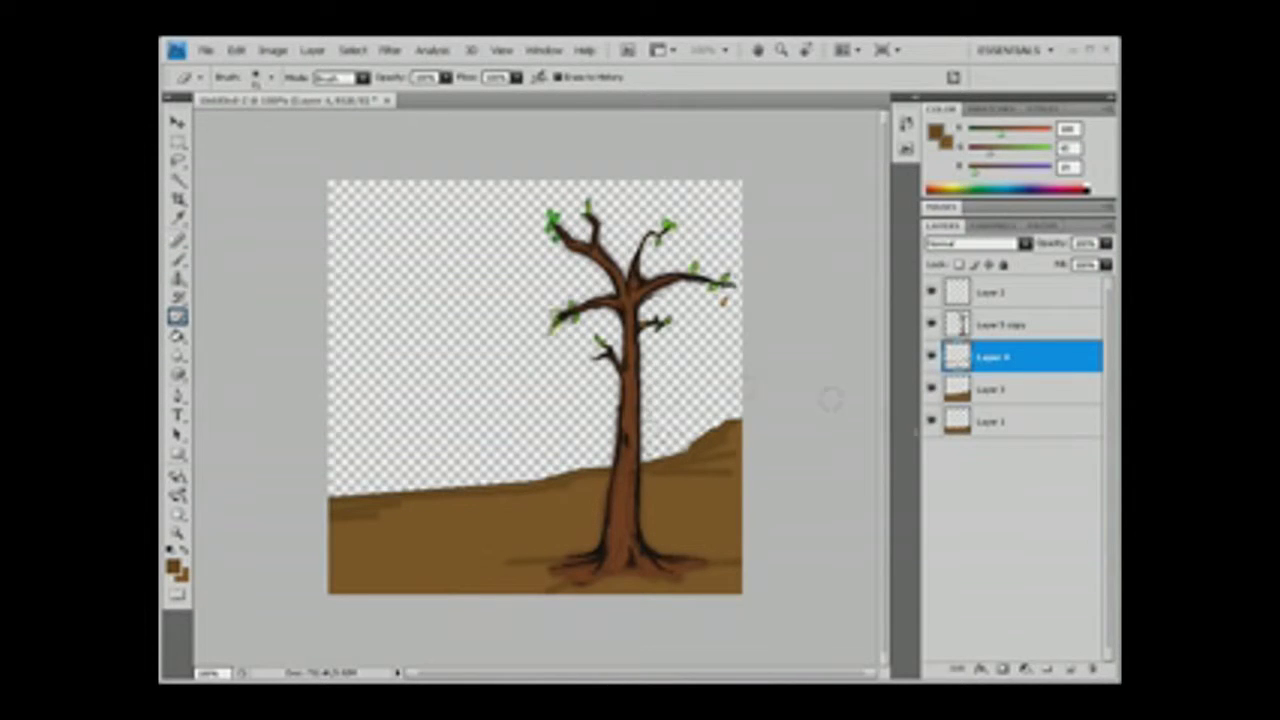
# - Merge the shading into the ground layer and soften it with Gaussian Blur
pyautogui.moveTo(609, 314); pyautogui.dragTo(1067, 398)
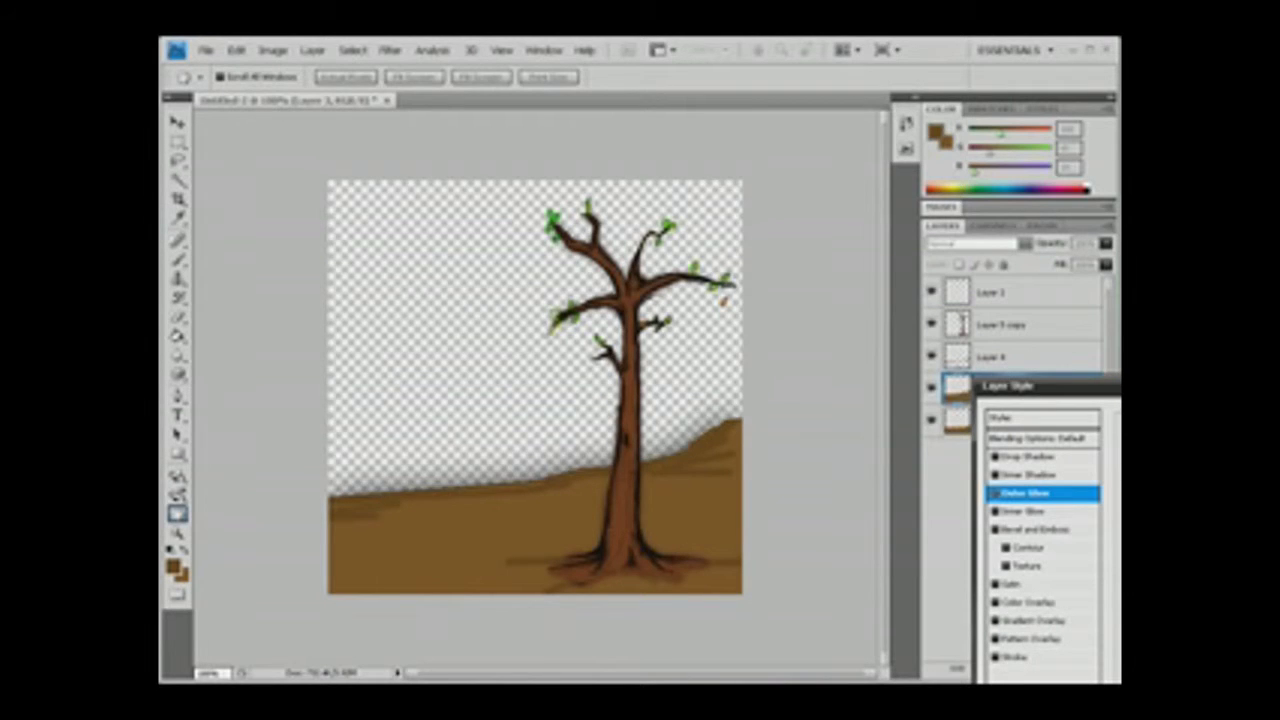
pyautogui.press('Return')
pyautogui.moveTo(931, 292)
pyautogui.mouseDown()
pyautogui.moveTo(931, 356)
pyautogui.moveTo(931, 292)
pyautogui.mouseUp()
pyautogui.hotkey('ctrl', 'e')
pyautogui.click(389, 50)
pyautogui.click(590, 255)
pyautogui.press('Return')
# - Choose a soft brush and add a new empty layer above the ground
pyautogui.press('e')
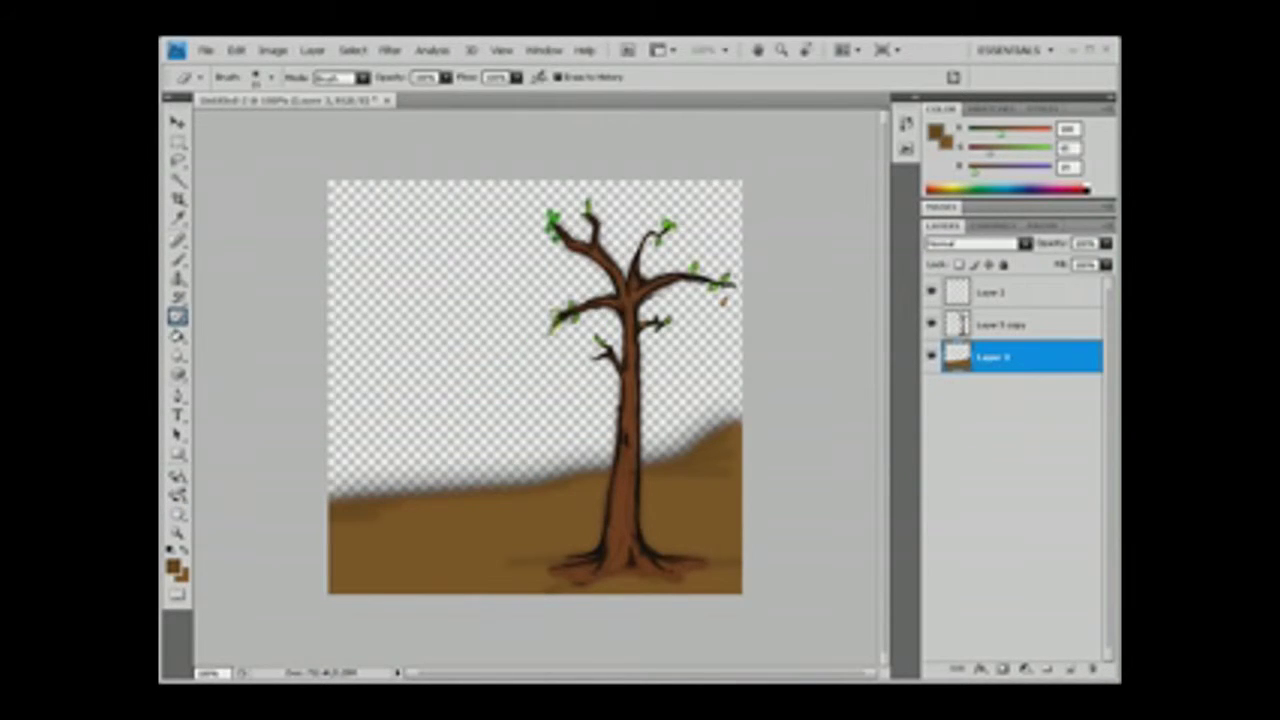
pyautogui.press('b')
pyautogui.click(255, 77)
pyautogui.click(172, 567)
pyautogui.press('Return')
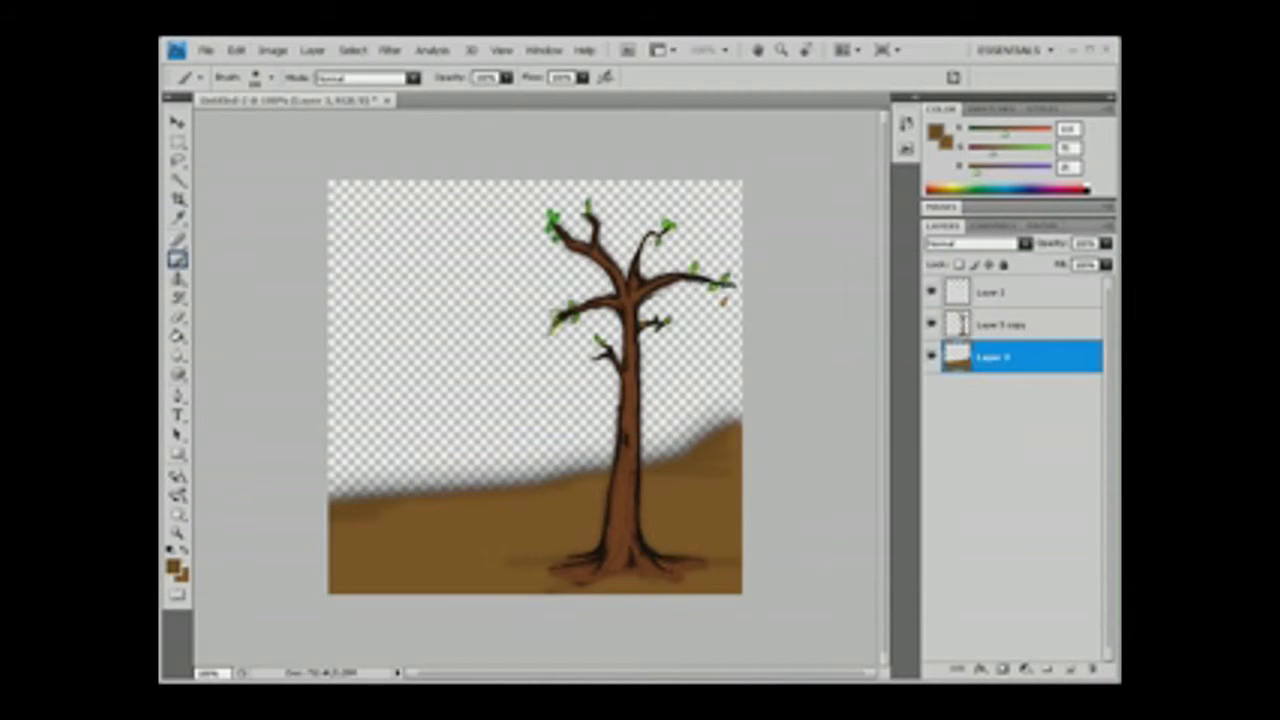
pyautogui.hotkey('ctrl', 'shift', 'alt', 'n')
# - Paint dark brown shading around the trunk base and the ground's right edge
pyautogui.click(172, 567)
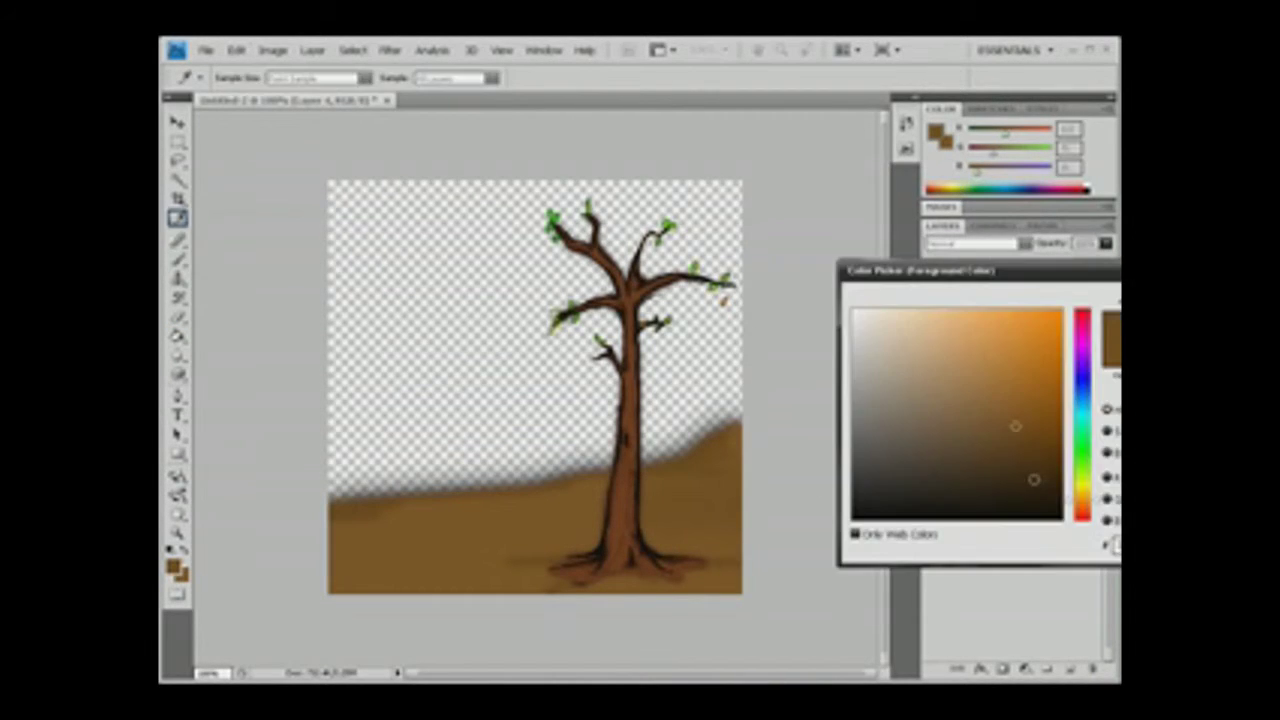
pyautogui.press('Return')
pyautogui.click(255, 77)
pyautogui.press('Return')
pyautogui.moveTo(648, 545); pyautogui.dragTo(738, 463)
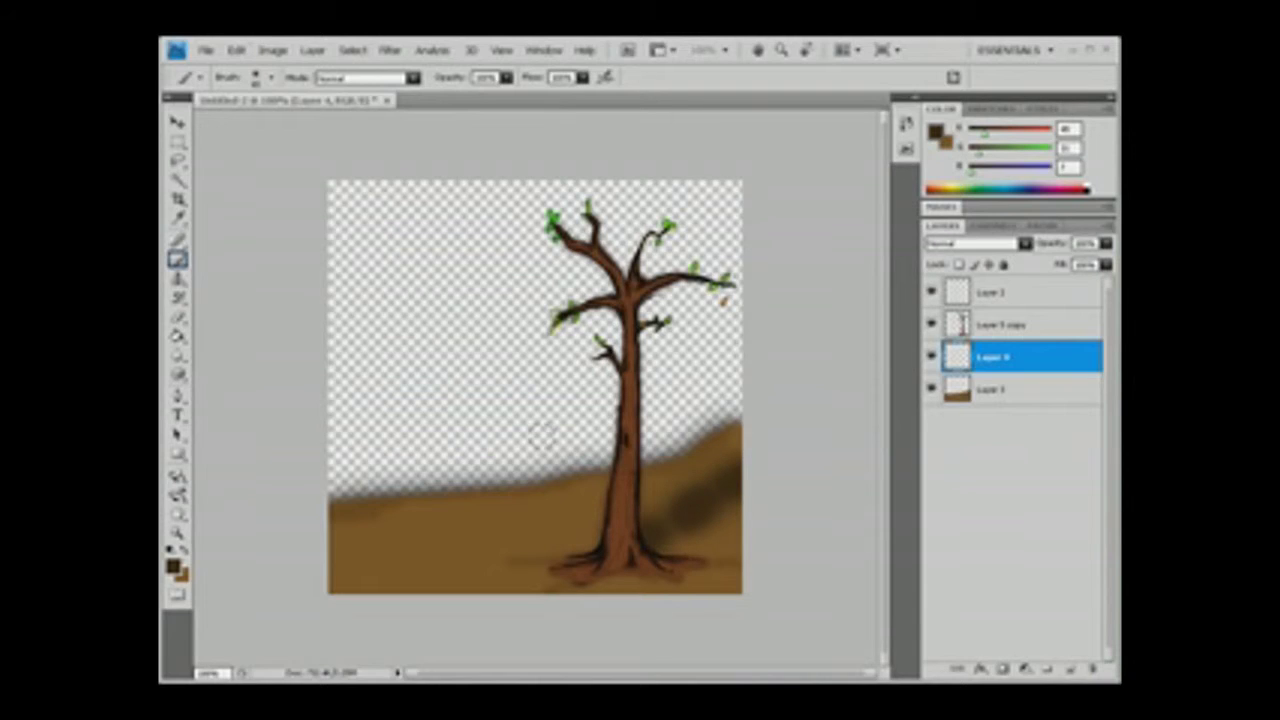
pyautogui.moveTo(580, 548); pyautogui.dragTo(600, 514)
pyautogui.moveTo(660, 552); pyautogui.dragTo(695, 534)
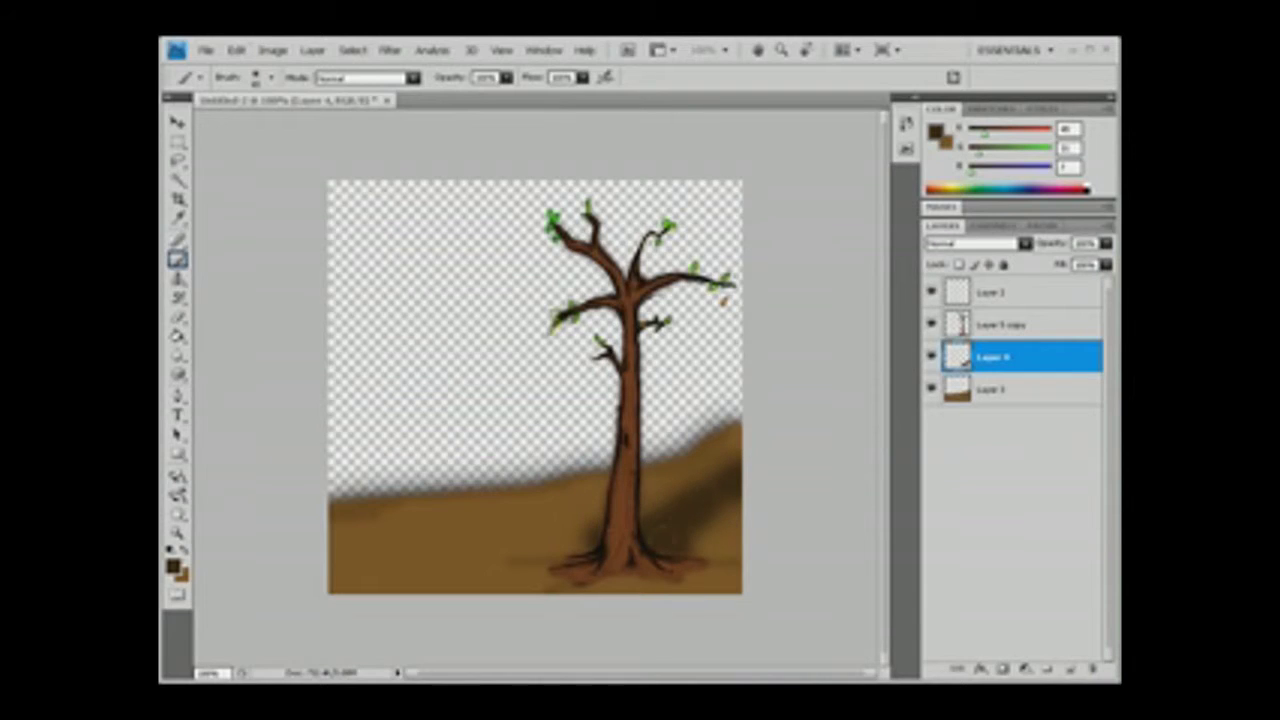
pyautogui.moveTo(688, 488); pyautogui.dragTo(738, 448)
# - Set the dark brown shading layer's blend mode to Soft Light
pyautogui.press('e')
pyautogui.click(258, 77)
pyautogui.press('Return')
pyautogui.click(975, 243)
pyautogui.click(940, 451)
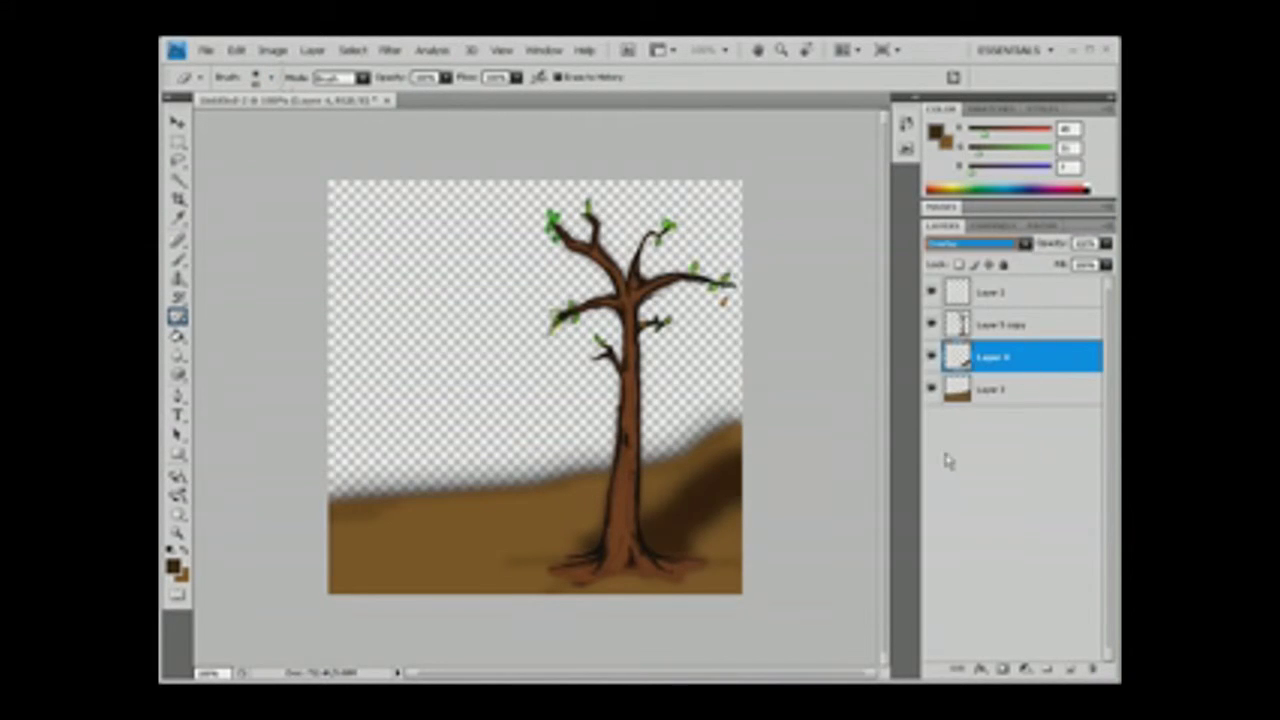
# - Create a new bottom layer and fill it with cyan for the sky
pyautogui.hotkey('ctrl', 'shift', 'n')
pyautogui.press('Return')
pyautogui.click(934, 133)
pyautogui.press('Return')
pyautogui.press('g')
pyautogui.click(395, 330)
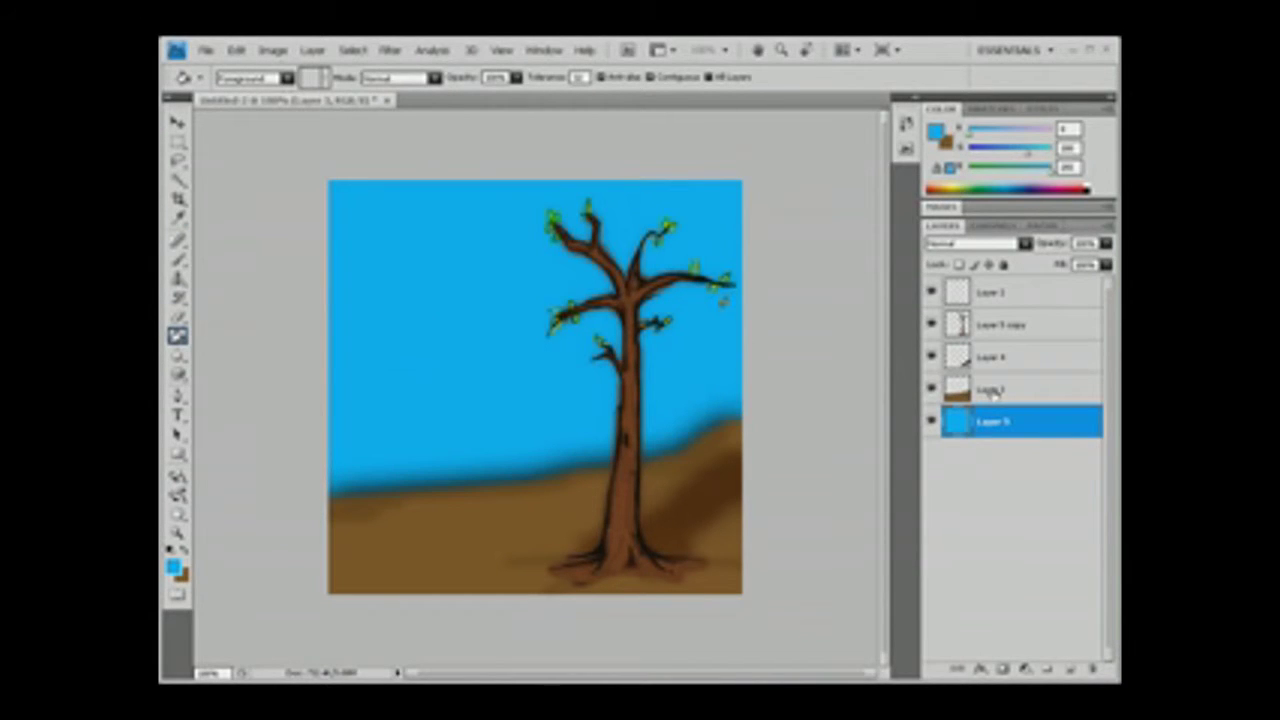
# - Apply a near-circular Lighting Effects spotlight to the cyan sky layer
pyautogui.hotkey('ctrl', 'shift', 'alt', 'n')
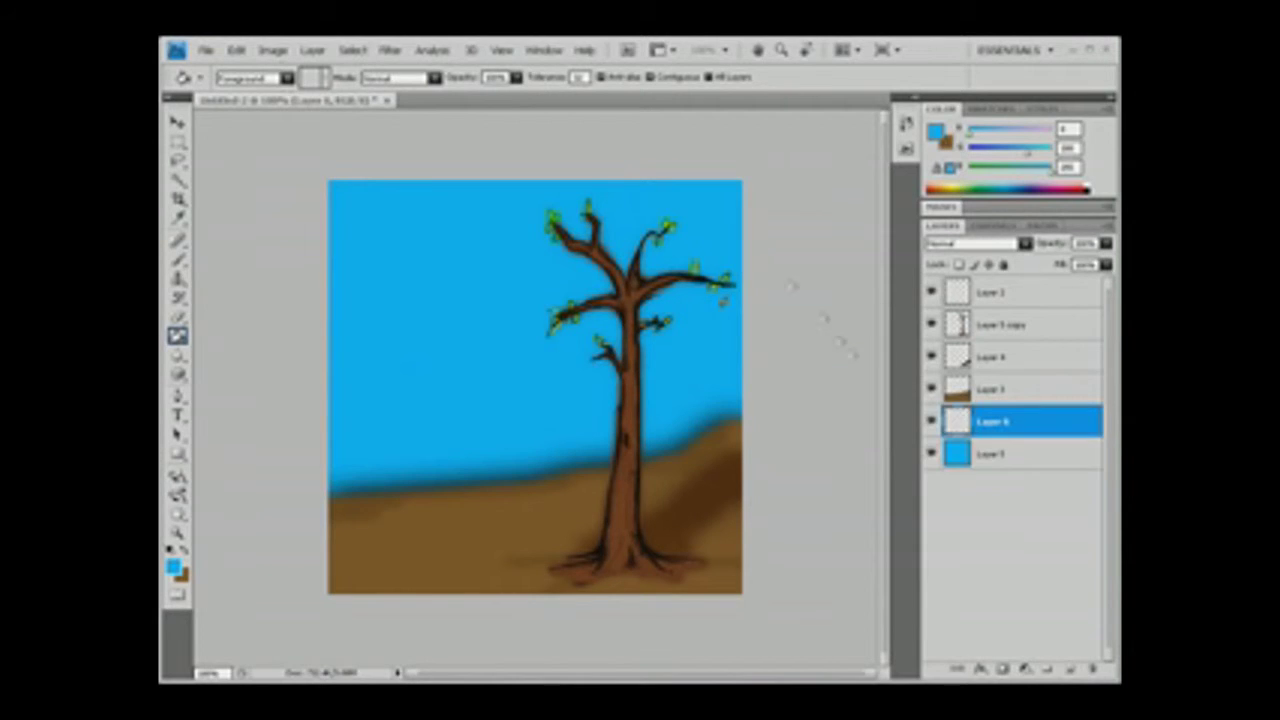
pyautogui.click(1015, 455)
pyautogui.click(390, 50)
pyautogui.click(590, 290)
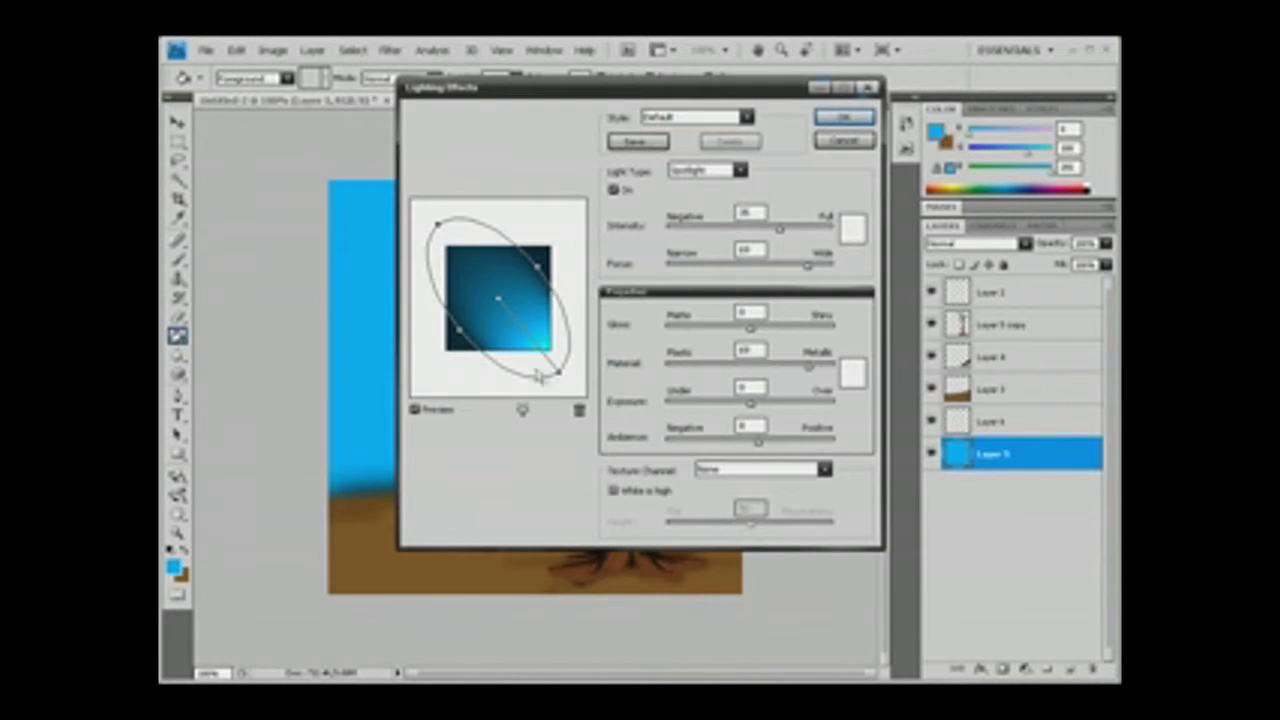
pyautogui.moveTo(449, 257); pyautogui.dragTo(450, 252)
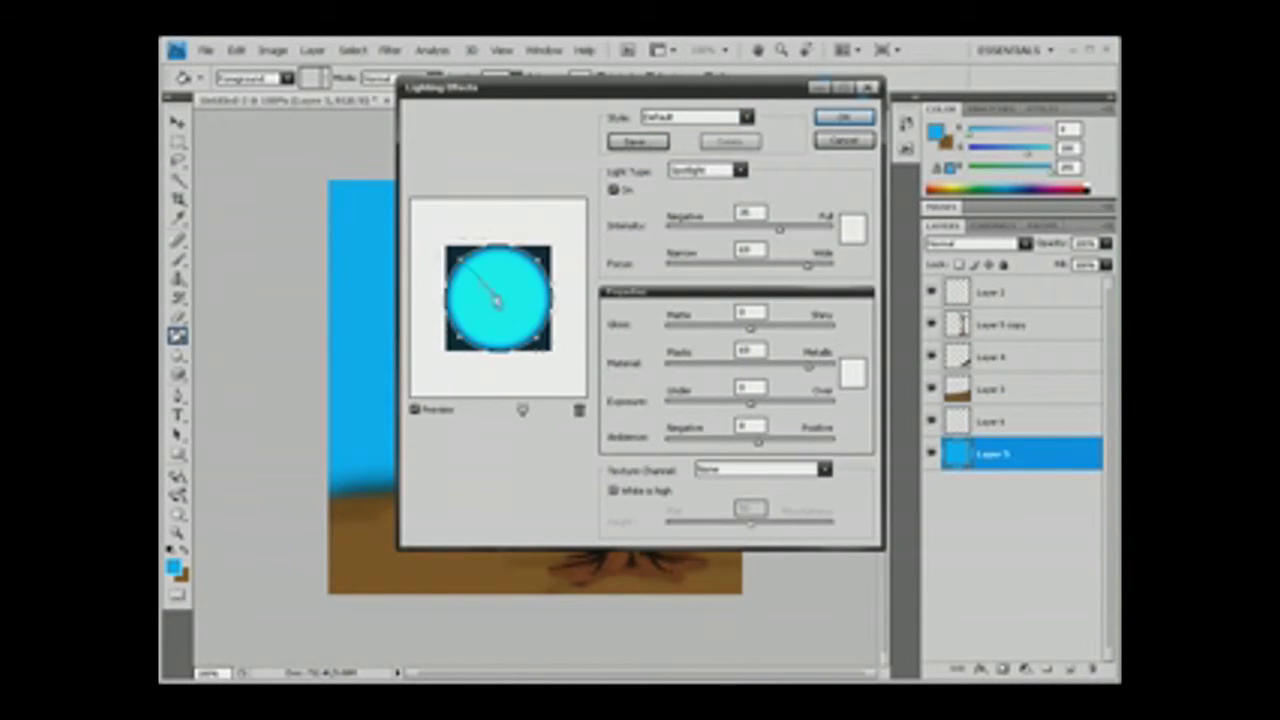
pyautogui.click(830, 115)
# - Paint white over the dark top-right corner on the empty layer above the sky
pyautogui.press('b')
pyautogui.hotkey('alt', ']')
pyautogui.press('d')
pyautogui.press('x')
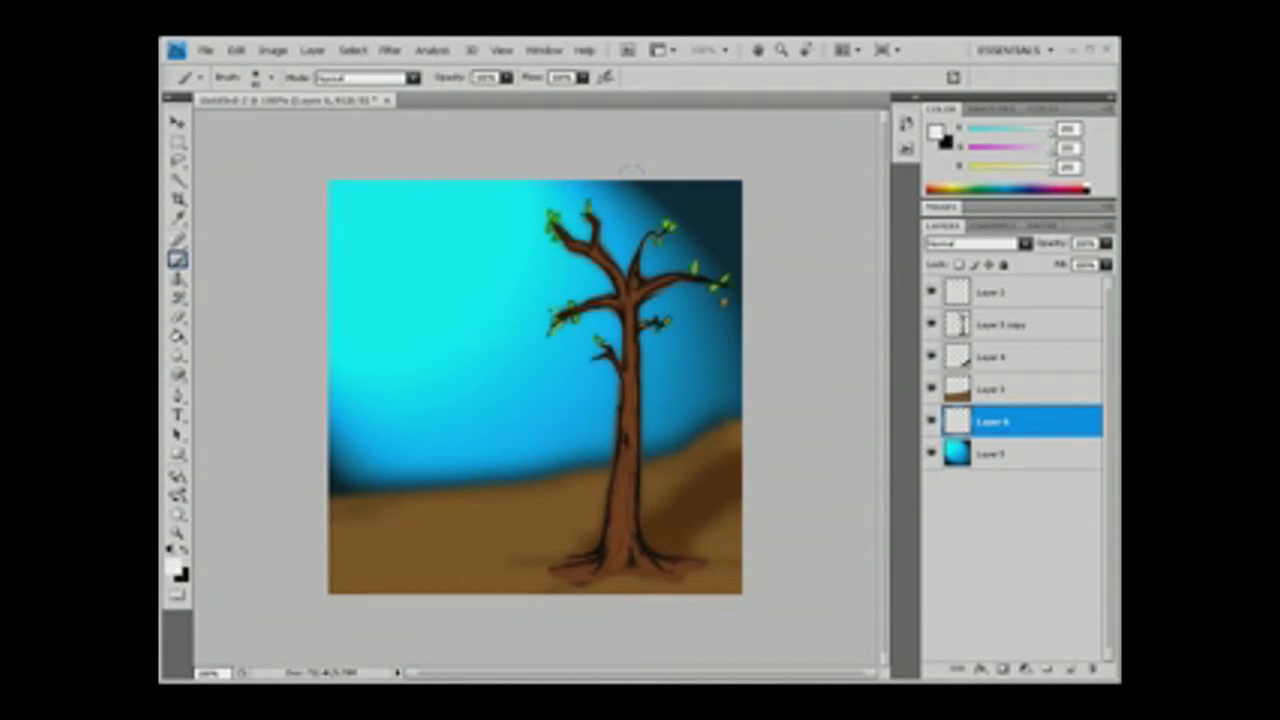
pyautogui.moveTo(622, 182); pyautogui.dragTo(738, 280)
pyautogui.moveTo(660, 205); pyautogui.dragTo(740, 315)
# - Try blend modes on the white layer, then delete Layer 6
pyautogui.press('Down')
pyautogui.press('Down')
pyautogui.press('Down')
pyautogui.press('Down')
pyautogui.press('Down')
pyautogui.press('Down')
pyautogui.press('Down')
pyautogui.press('Down')
pyautogui.press('Down')
pyautogui.press('Down')
pyautogui.press('Down')
pyautogui.press('Down')
pyautogui.press('Down')
pyautogui.press('Down')
pyautogui.press('Down')
pyautogui.press('Down')
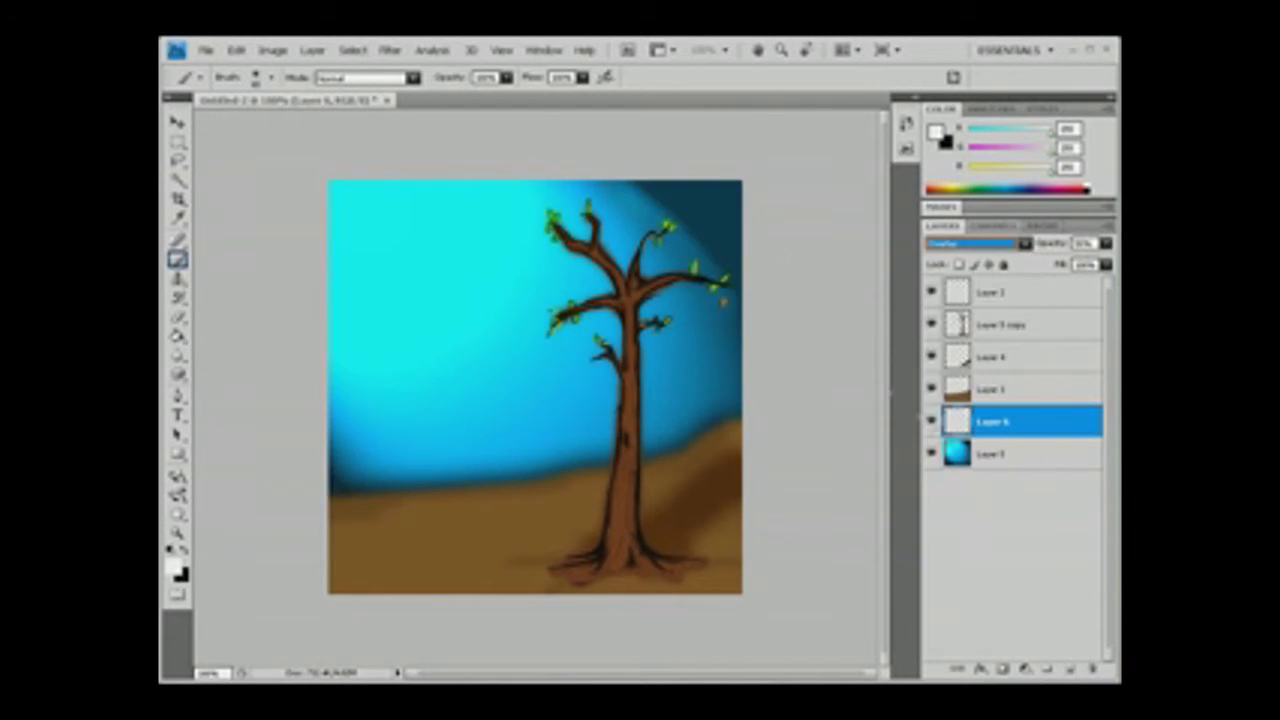
pyautogui.click(177, 353)
pyautogui.rightClick(1030, 421)
pyautogui.click(1065, 470)
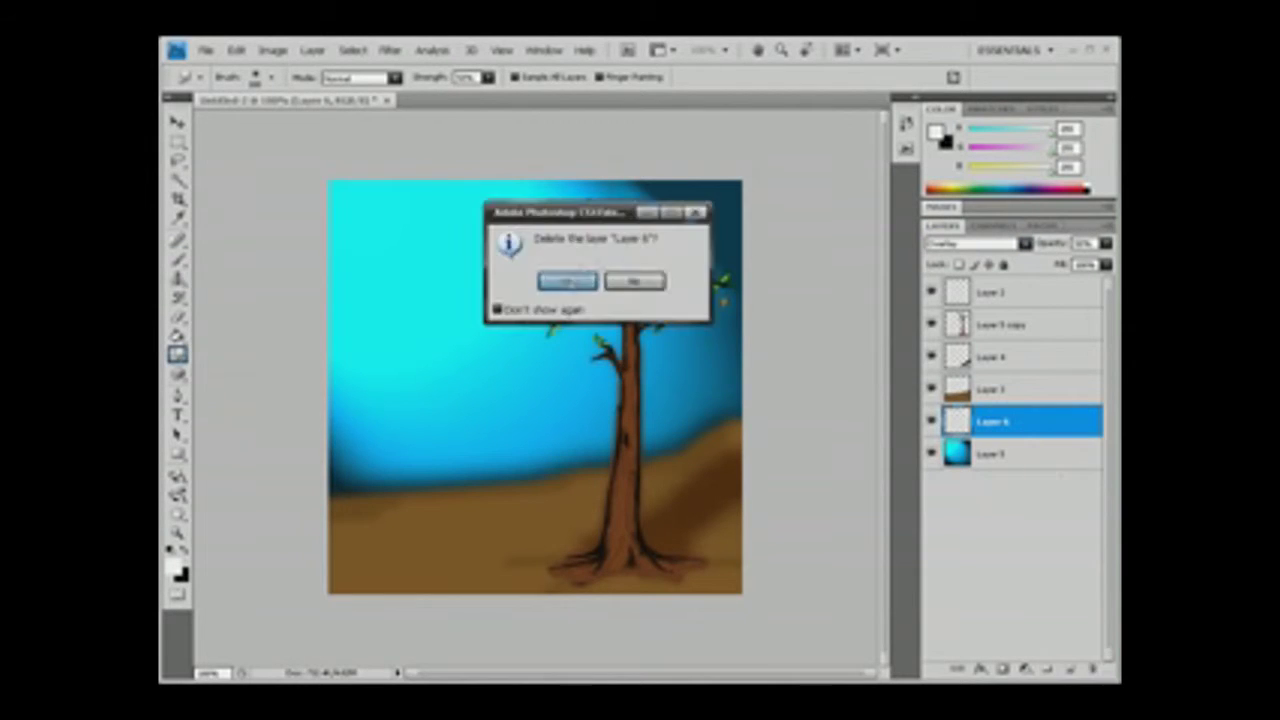
pyautogui.click(567, 281)
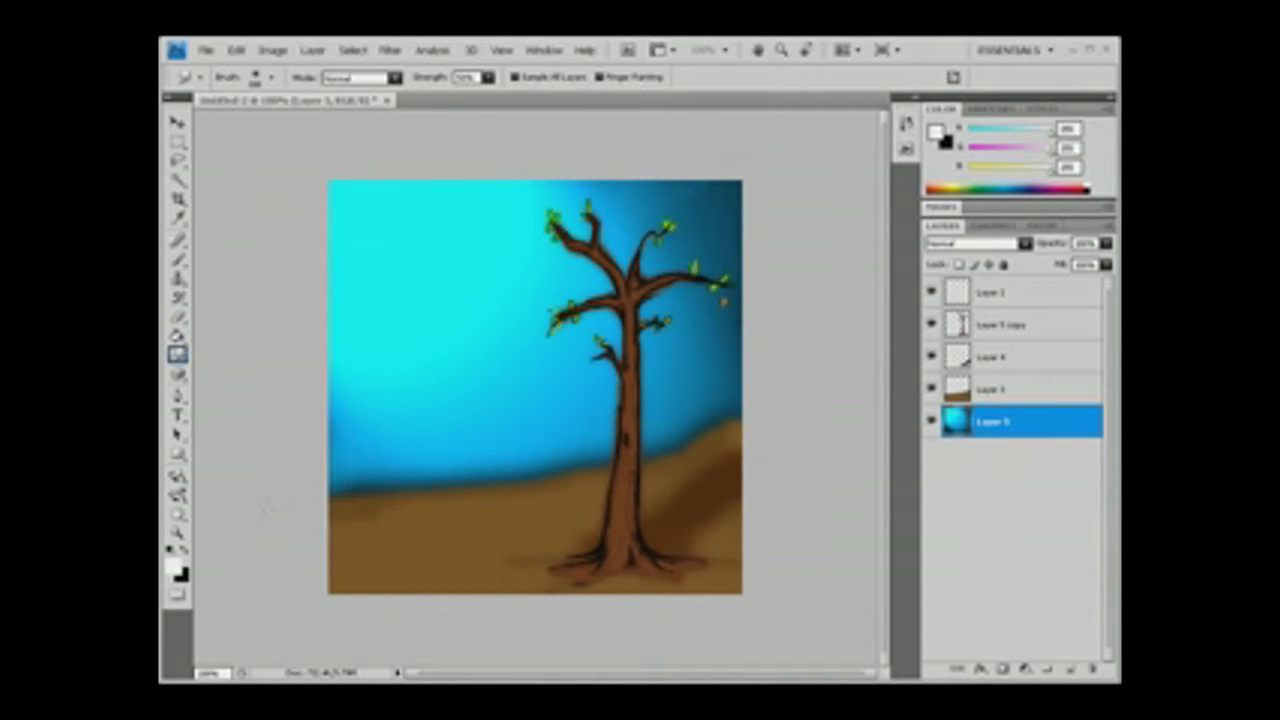
# - Add a 105mm Prime Lens Flare centred at the sky's upper left
pyautogui.click(390, 50)
pyautogui.click(588, 300)
pyautogui.click(580, 290)
pyautogui.click(540, 177)
pyautogui.click(532, 444)
pyautogui.moveTo(616, 370); pyautogui.dragTo(600, 366)
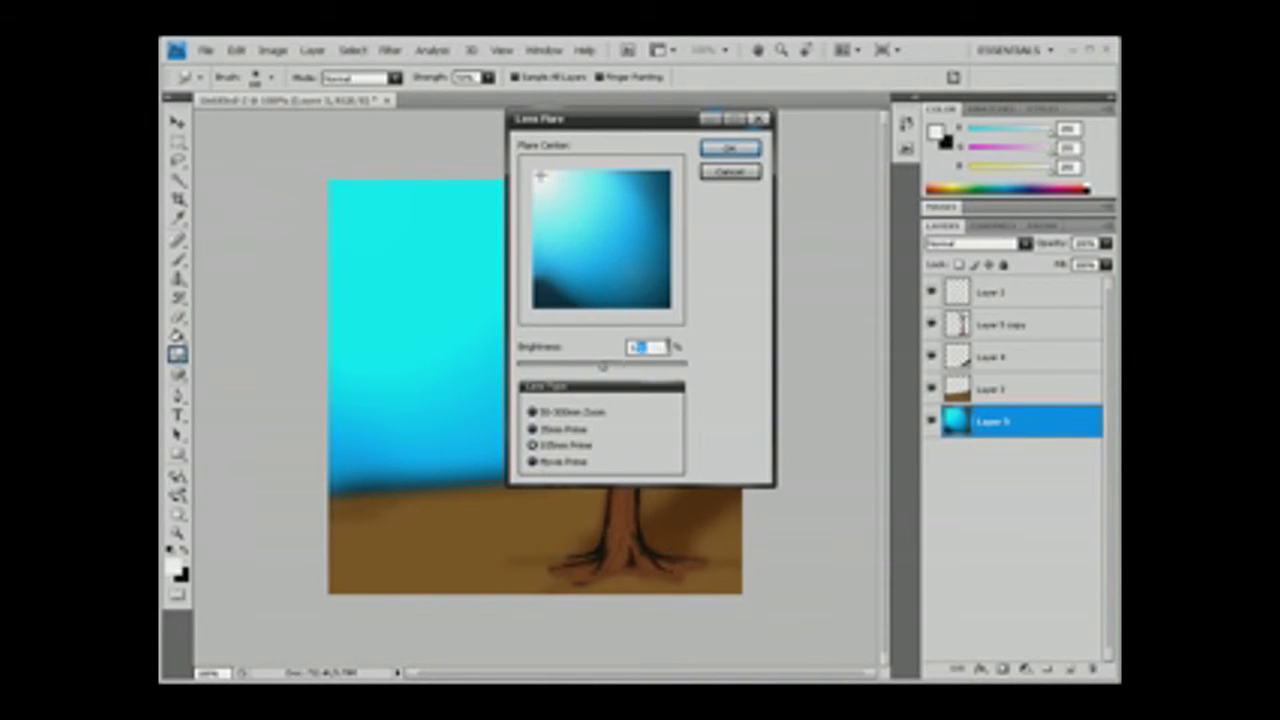
pyautogui.click(722, 150)
# - On a new layer, stamp white light rays at the top-left with a ray-shaped brush
pyautogui.click(1070, 668)
pyautogui.click(390, 50)
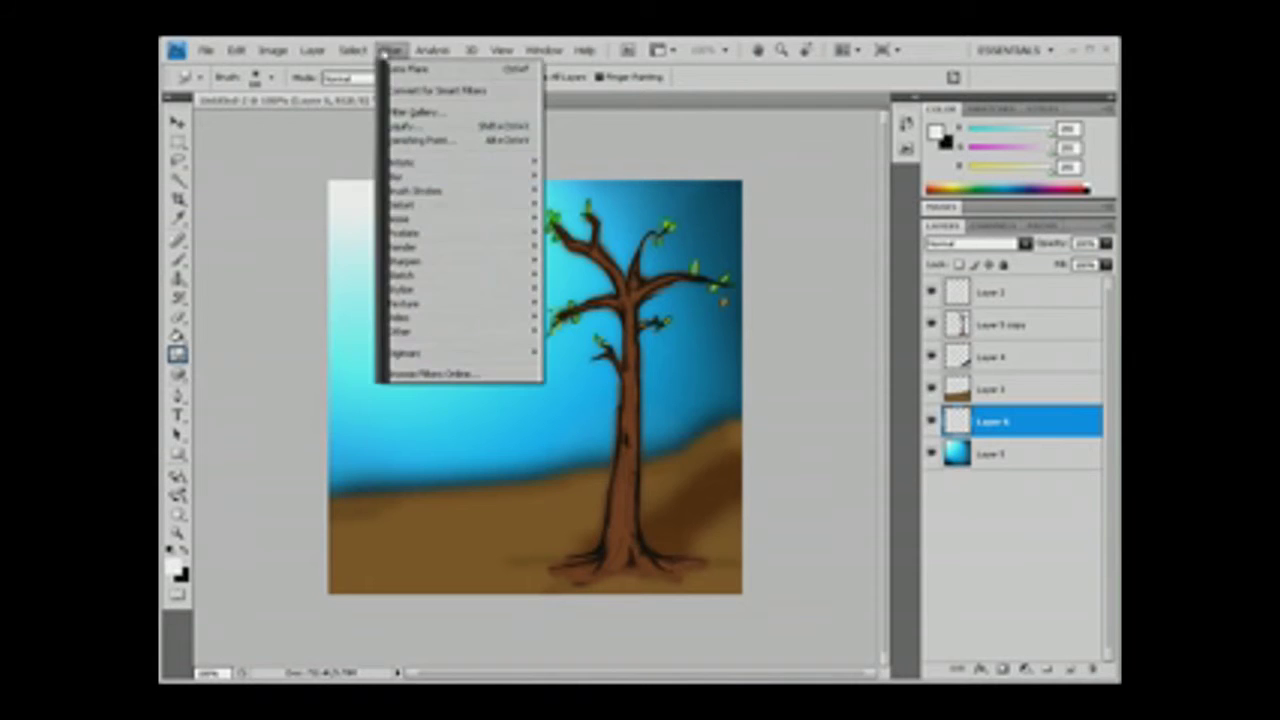
pyautogui.press('Escape')
pyautogui.press('b')
pyautogui.click(262, 77)
pyautogui.scroll(-2, 265, 255)
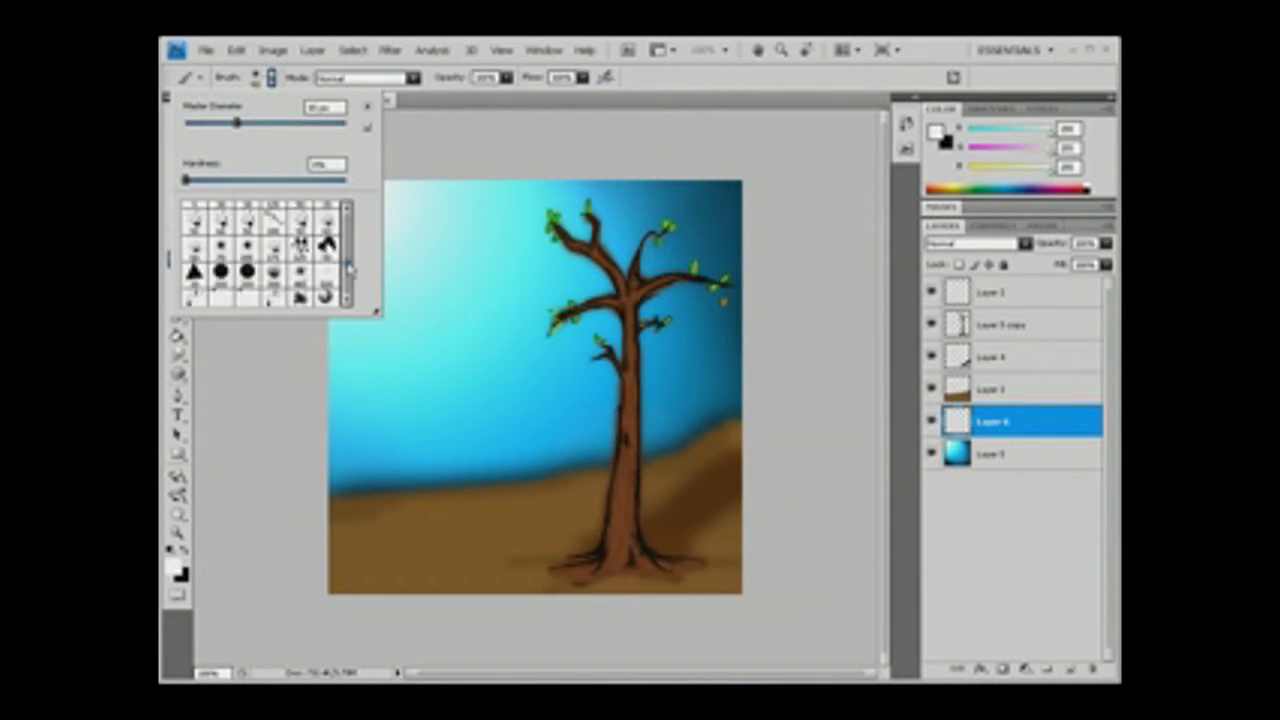
pyautogui.click(220, 247)
pyautogui.moveTo(312, 122); pyautogui.dragTo(335, 128)
pyautogui.press('Return')
pyautogui.moveTo(370, 212); pyautogui.dragTo(560, 410)
# - Soften the white light rays with a Gaussian Blur
pyautogui.click(390, 50)
pyautogui.click(614, 234)
pyautogui.press('Return')
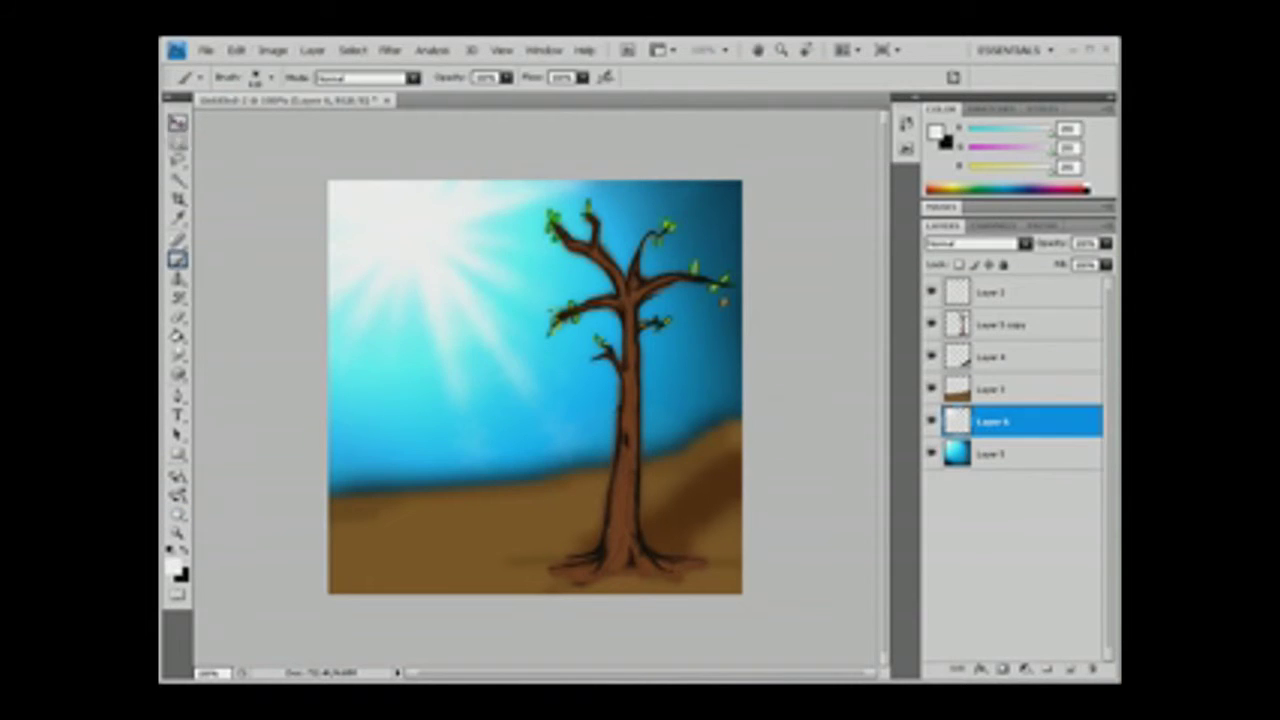
pyautogui.press('v')
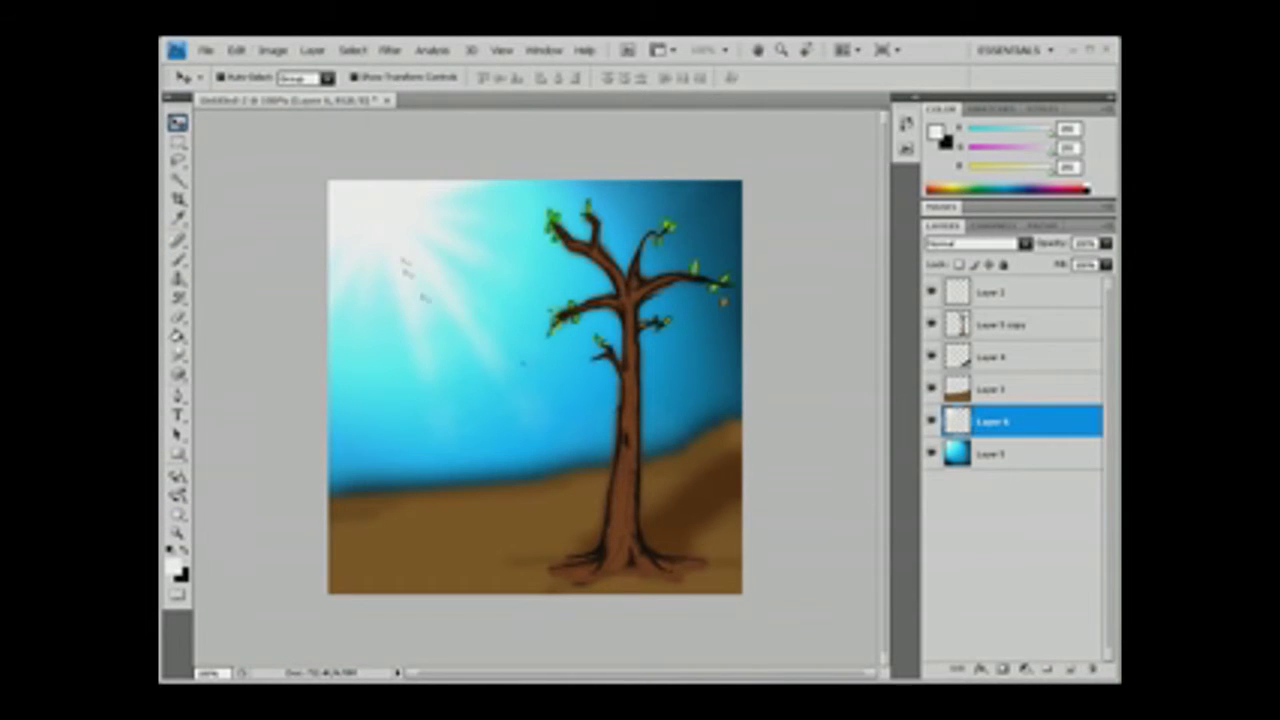
pyautogui.hotkey('alt', ']')
pyautogui.press('e')
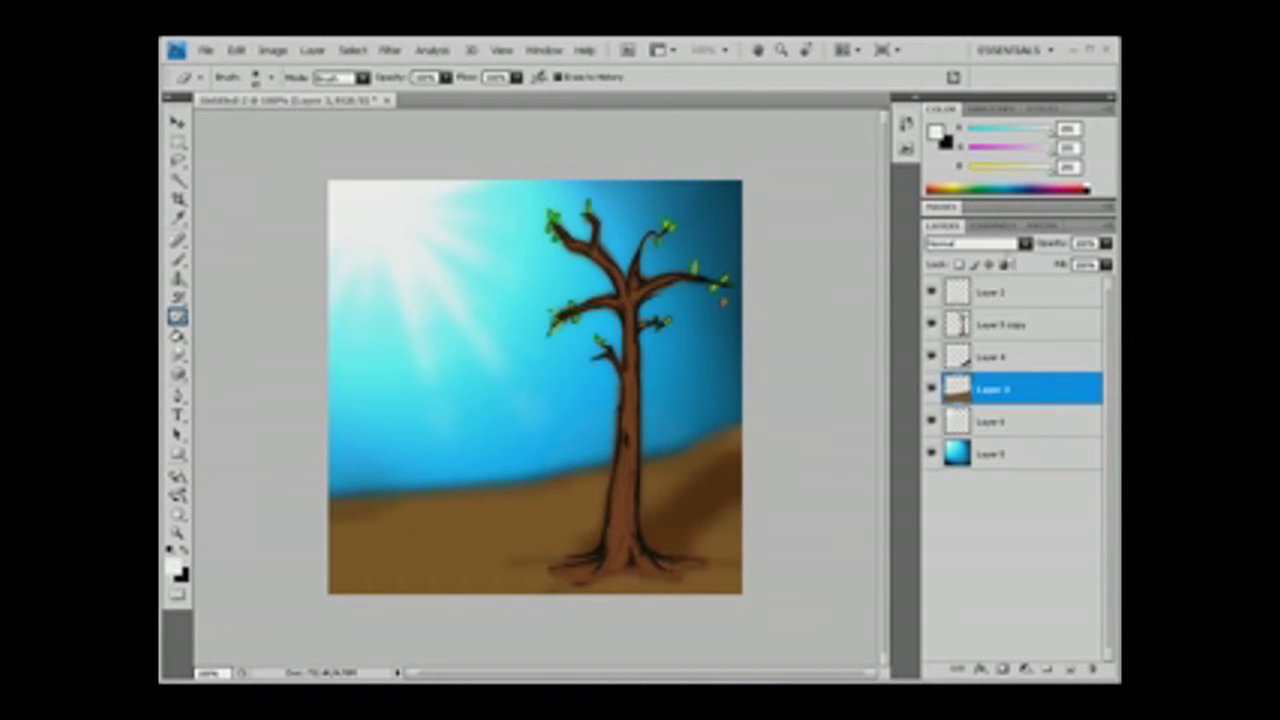
# - Make the clouds layer semi-transparent and move it below the ground and rays
pyautogui.click(390, 50)
pyautogui.click(174, 566)
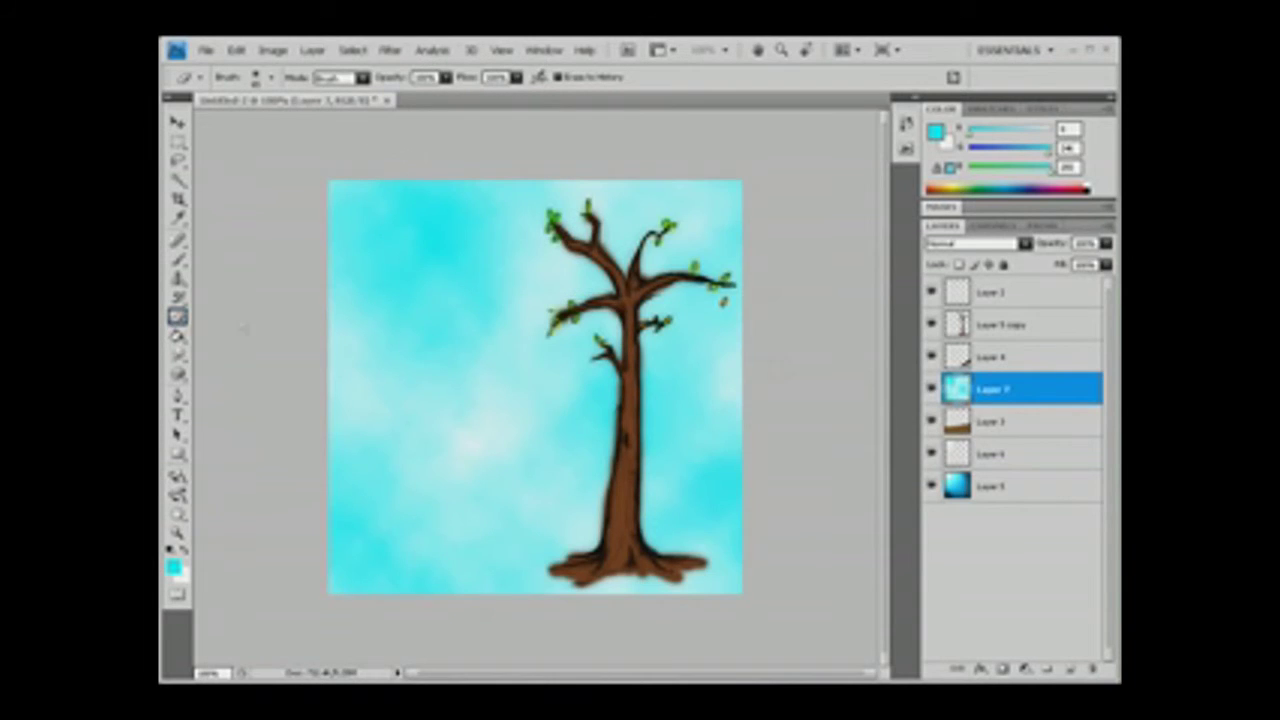
pyautogui.click(1104, 243)
pyautogui.moveTo(1100, 260); pyautogui.dragTo(1081, 261)
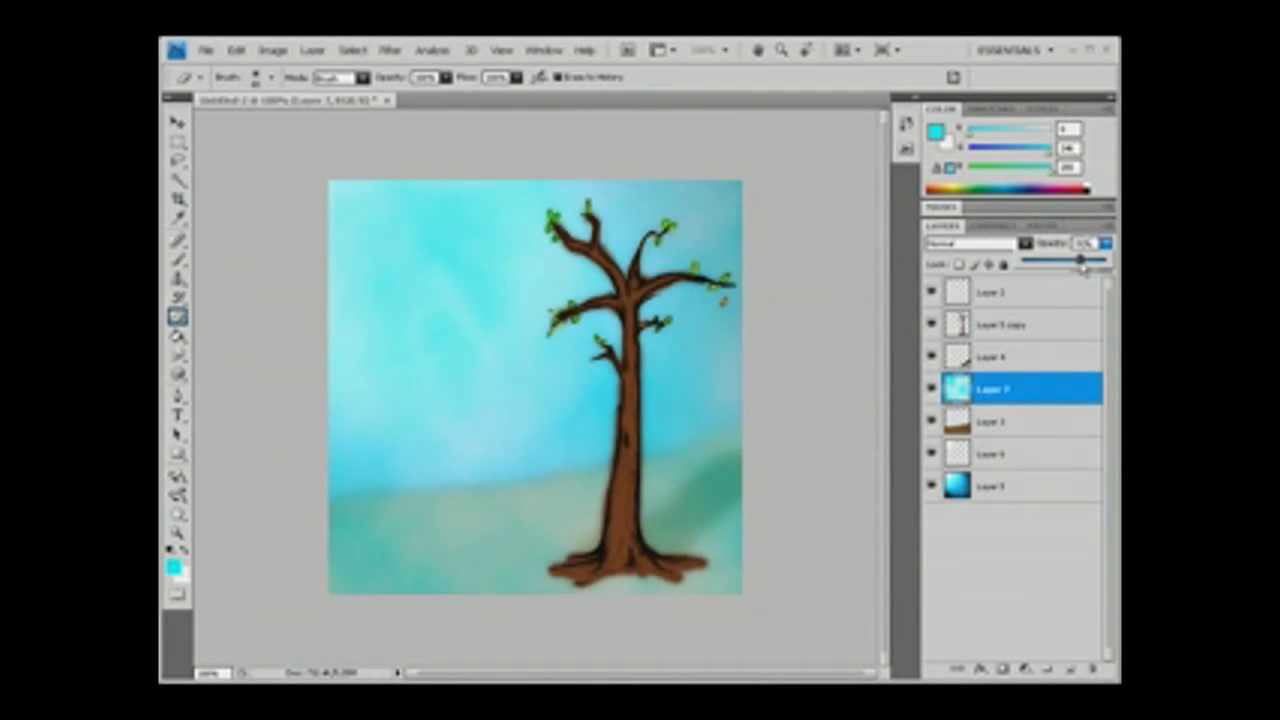
pyautogui.moveTo(990, 389); pyautogui.dragTo(990, 460)
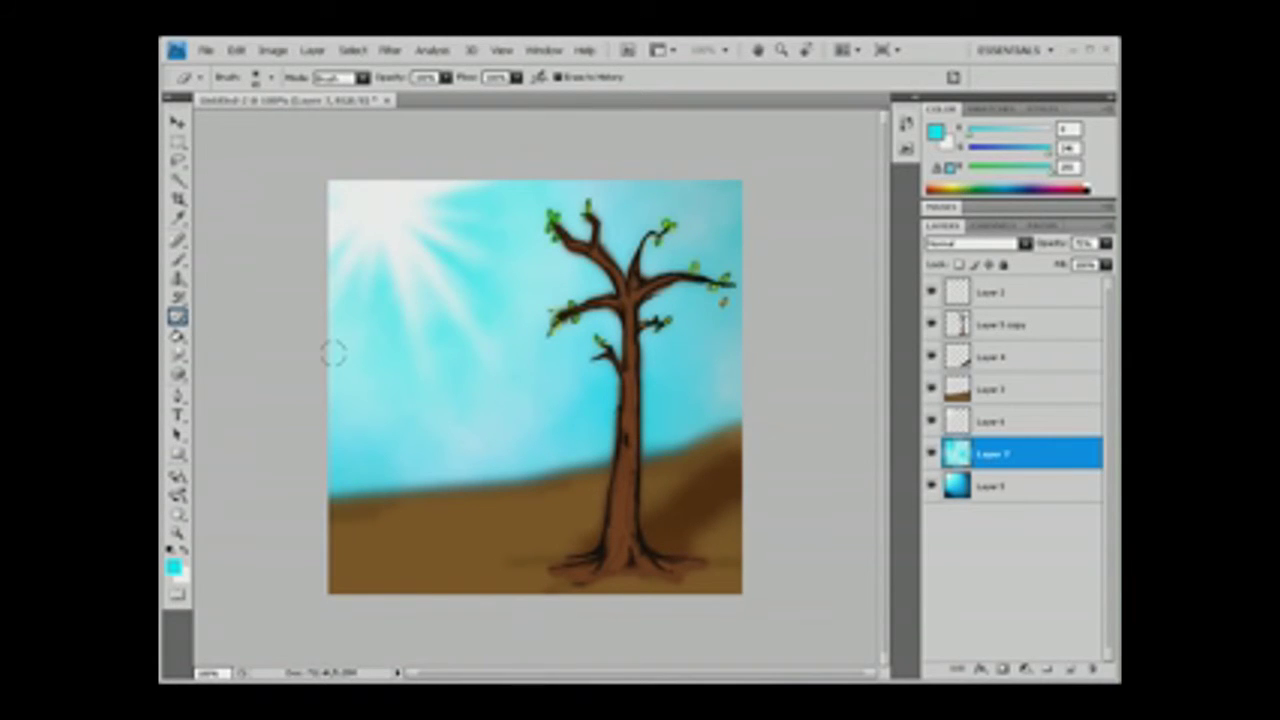
# - Merge the visible layers into Layer 7 and make a blurred duplicate copy
pyautogui.rightClick(988, 292)
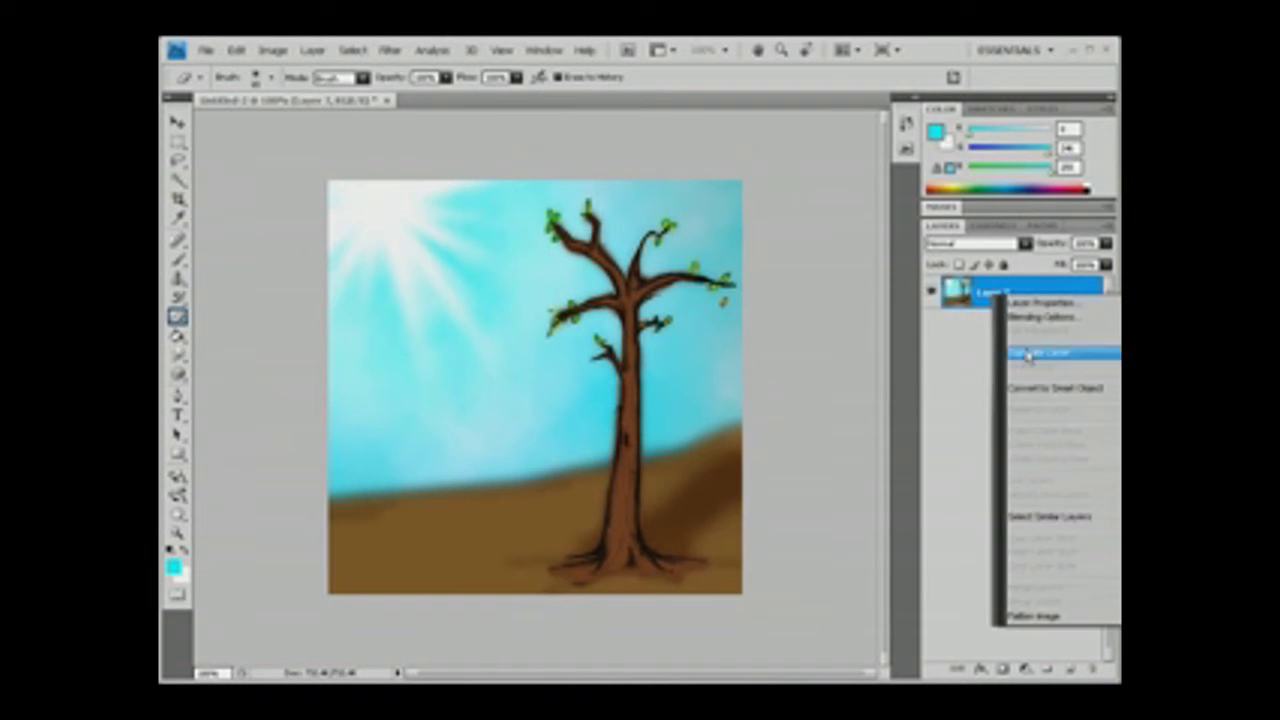
pyautogui.click(1040, 560)
pyautogui.click(390, 49)
pyautogui.click(457, 229)
pyautogui.click(590, 232)
# - Try Color Dodge and other blend modes on the copy, lower its opacity, then step back
pyautogui.click(975, 243)
pyautogui.click(965, 300)
pyautogui.press('Down')
pyautogui.press('Down')
pyautogui.press('Down')
pyautogui.press('Down')
pyautogui.press('Down')
pyautogui.press('Down')
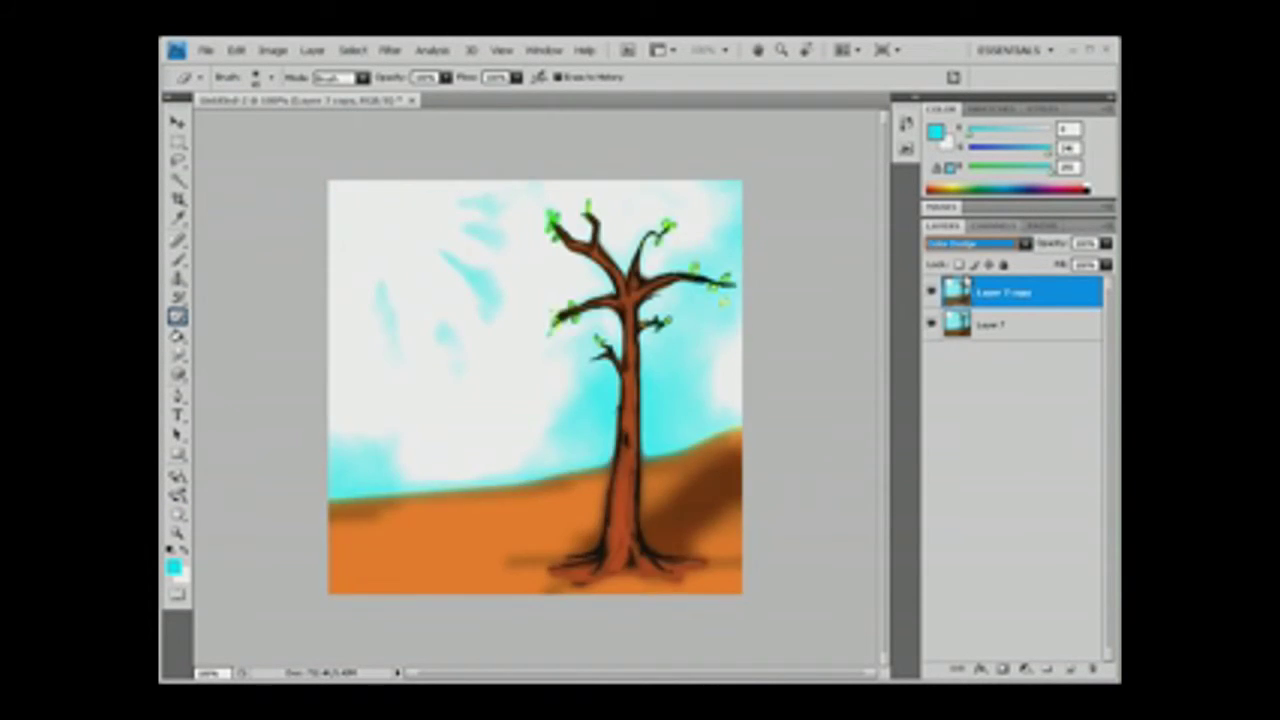
pyautogui.press('Down')
pyautogui.press('Down')
pyautogui.press('Down')
pyautogui.press('Down')
pyautogui.press('Down')
pyautogui.press('Down')
pyautogui.press('Down')
pyautogui.press('Down')
pyautogui.press('Down')
pyautogui.press('Down')
pyautogui.press('Down')
pyautogui.press('Down')
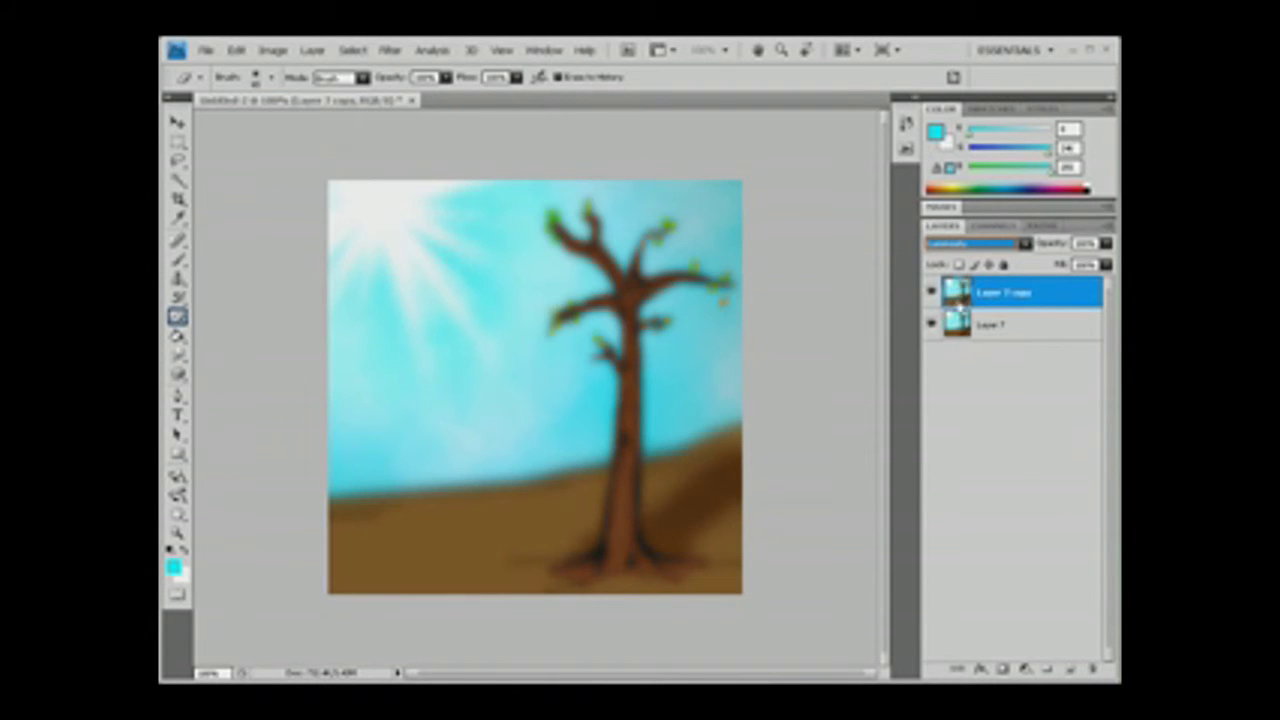
pyautogui.moveTo(1106, 243); pyautogui.dragTo(1076, 261)
pyautogui.hotkey('ctrl', 'alt', 'z')
pyautogui.hotkey('ctrl', 'alt', 'z')
# - Apply Color Balance to Layer 7 copy with levels of about +29 and +23
pyautogui.hotkey('ctrl', 'shift', 'z')
pyautogui.click(235, 50)
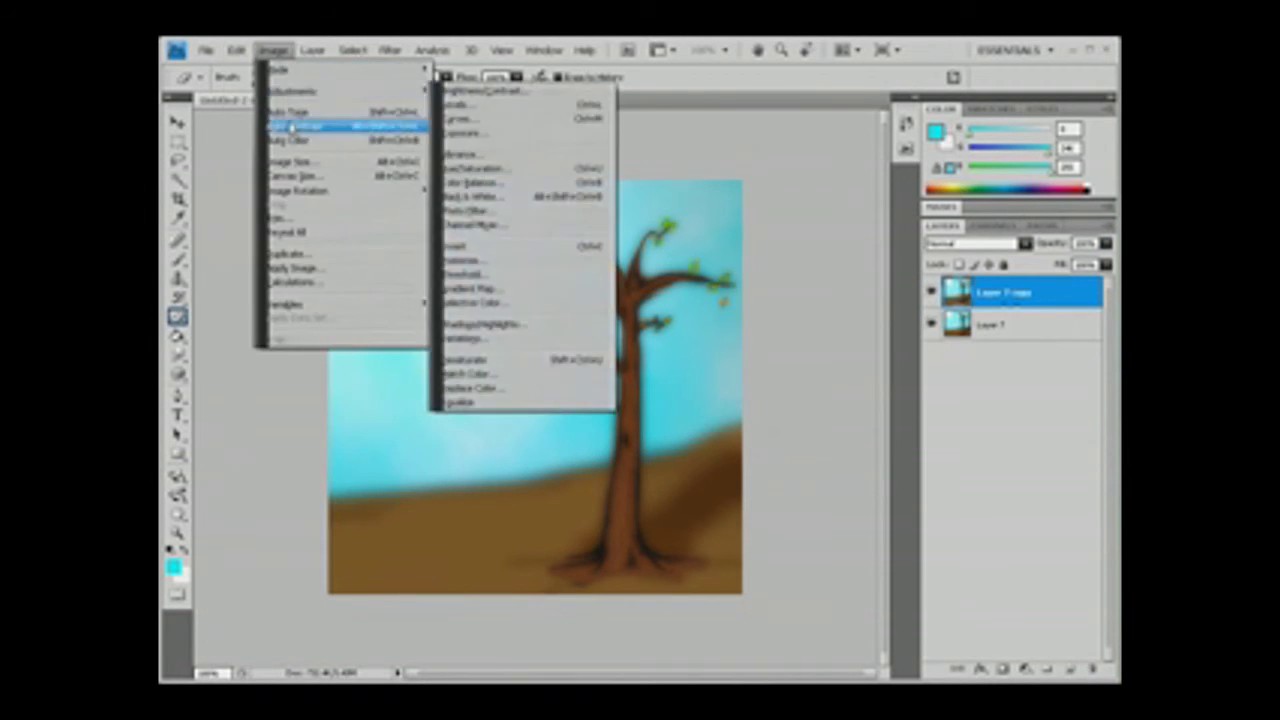
pyautogui.click(285, 52)
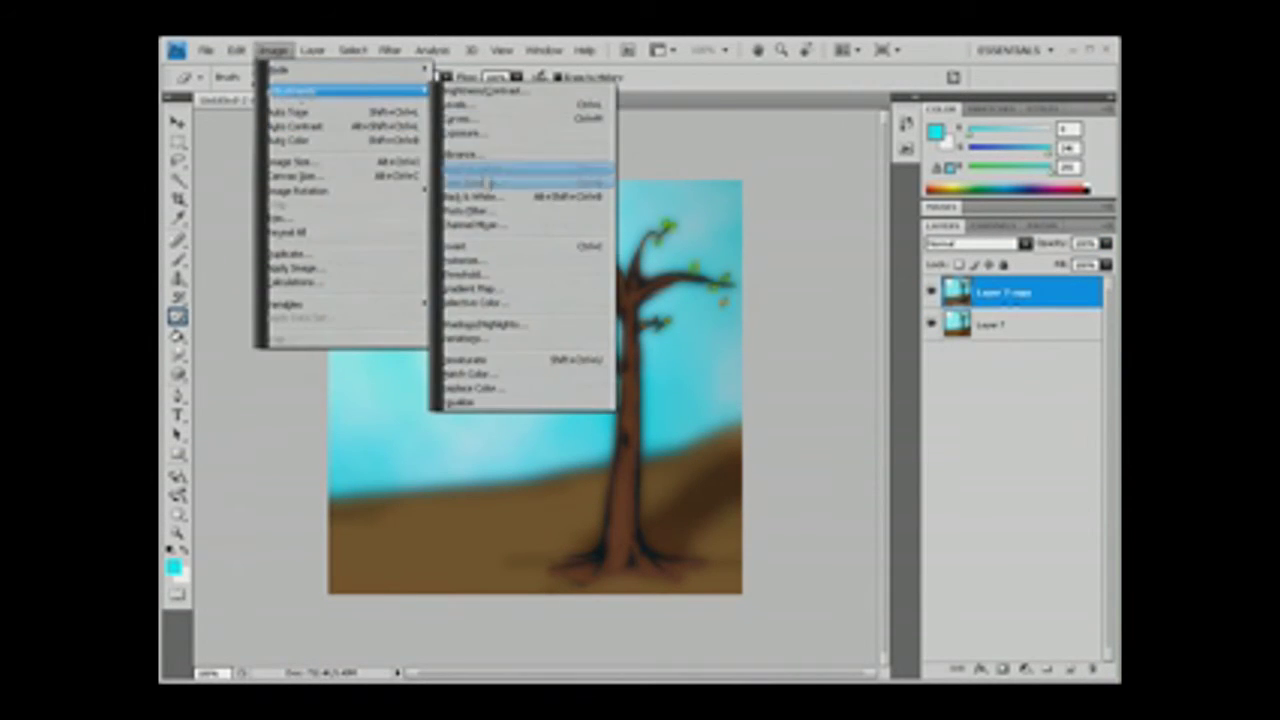
pyautogui.click(500, 172)
pyautogui.moveTo(755, 175); pyautogui.dragTo(772, 194)
pyautogui.click(778, 183)
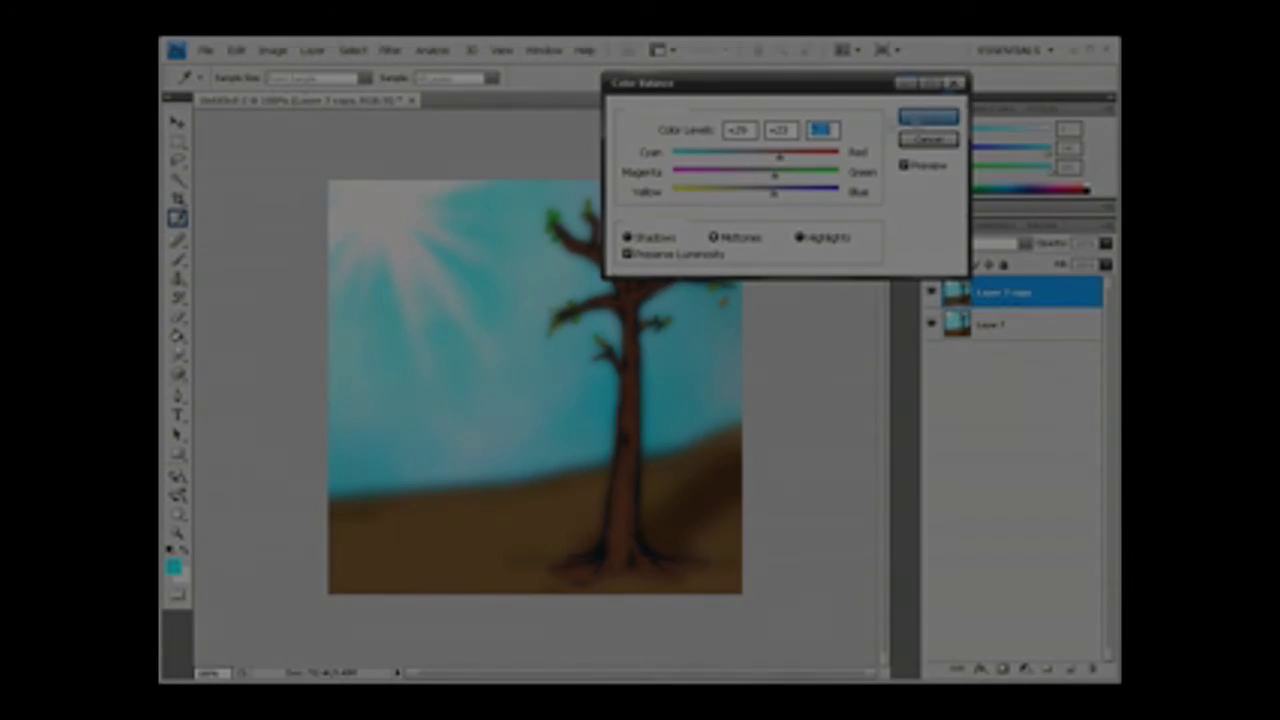